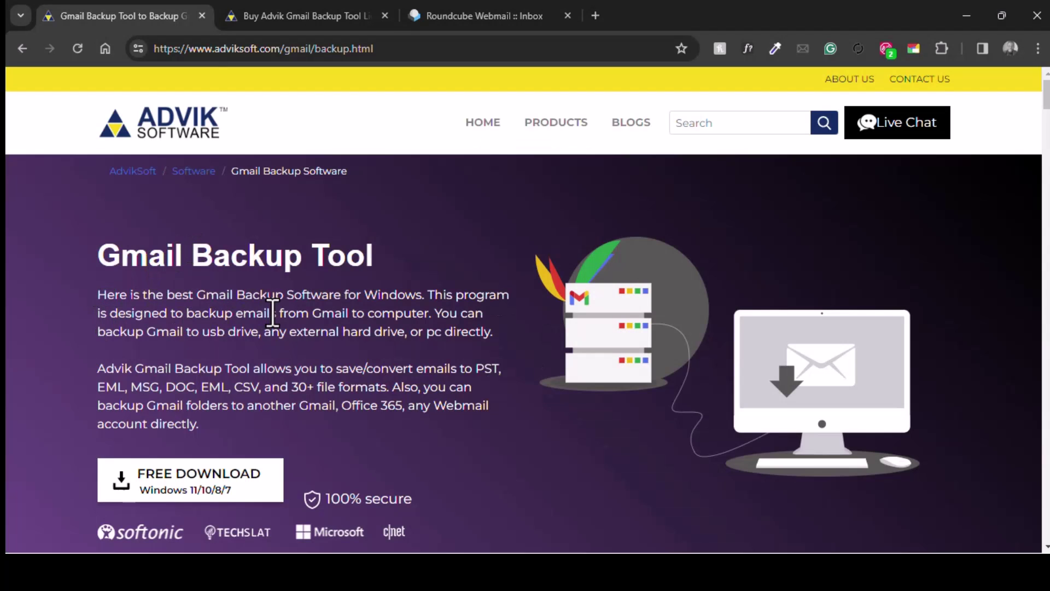
# Scroll through the Gmail Backup Tool page's features, such as preserving folder hierarchy and email attributes.
pyautogui.scroll(-4, 272, 312)
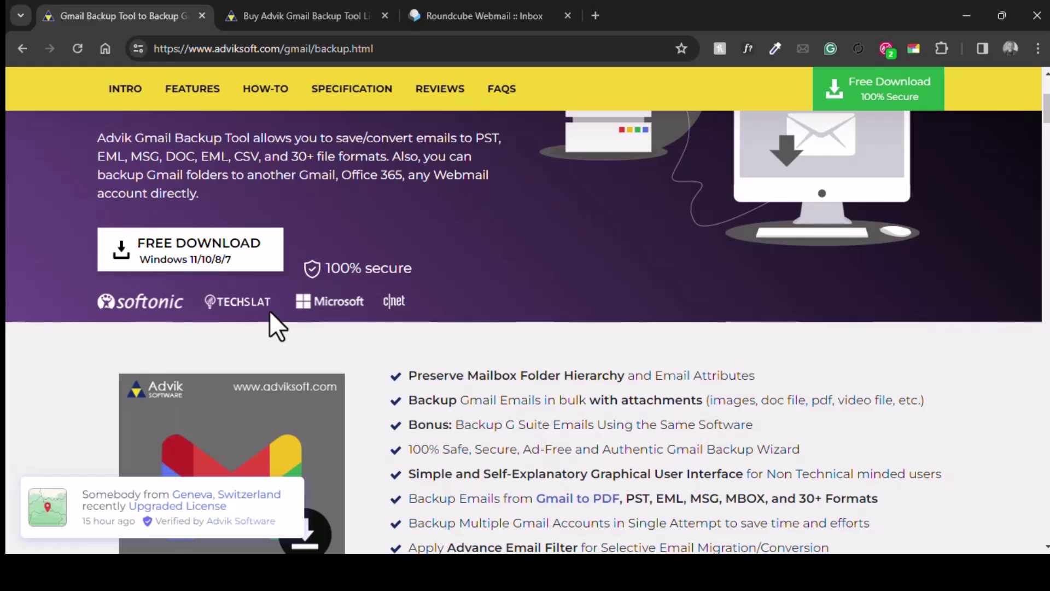
pyautogui.scroll(4, 269, 310)
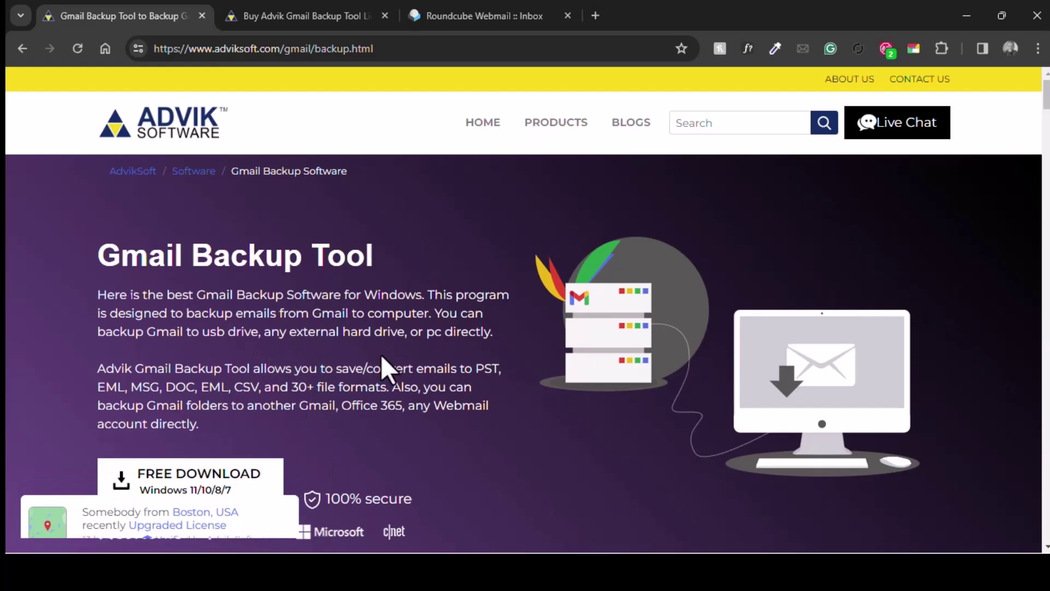
pyautogui.scroll(-5, 376, 308)
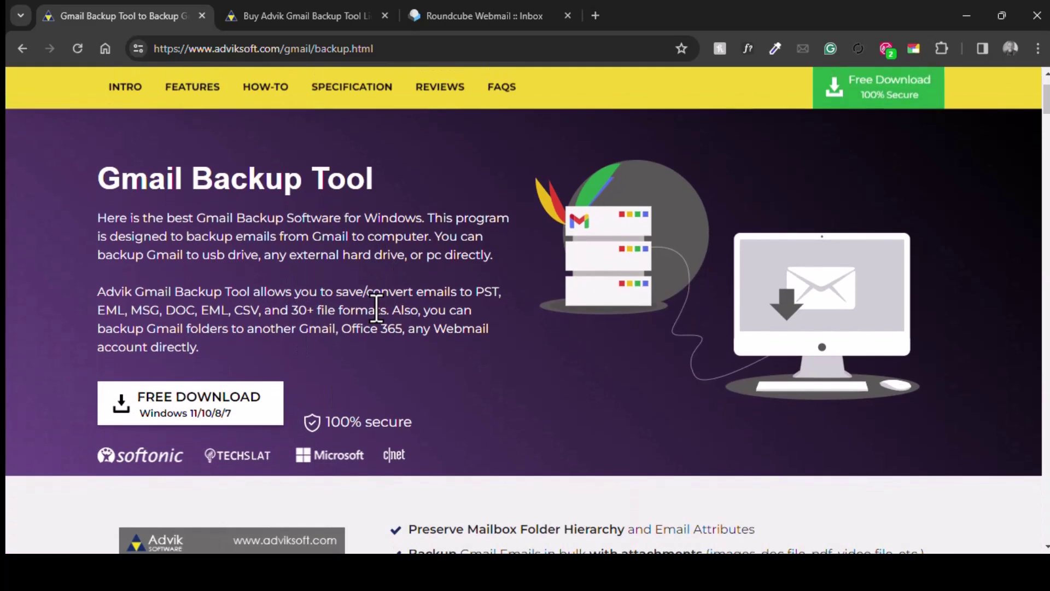
pyautogui.scroll(-1, 375, 308)
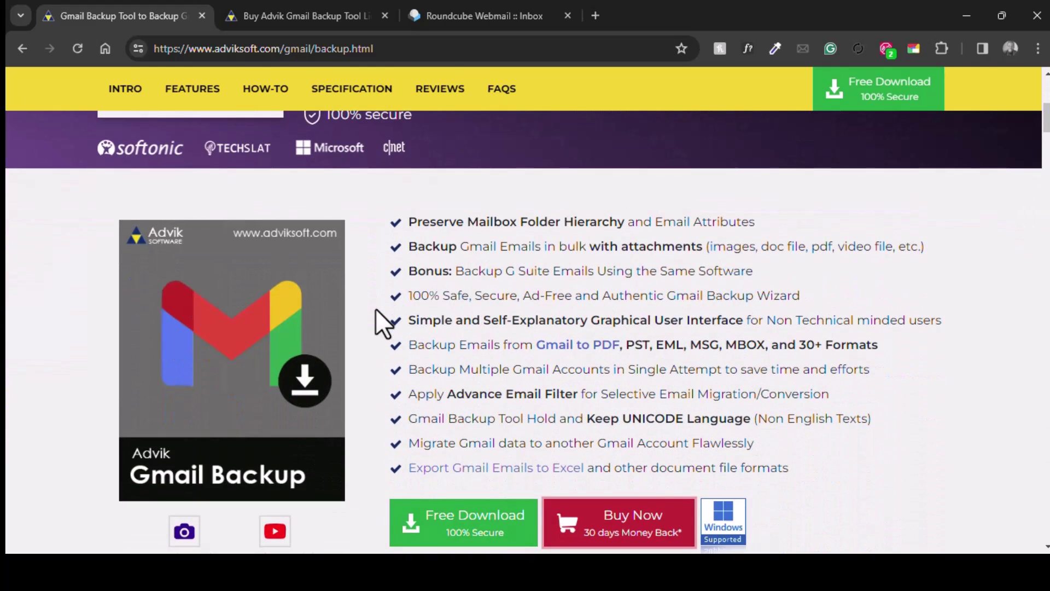
pyautogui.scroll(-1, 375, 309)
pyautogui.scroll(-3, 375, 309)
pyautogui.scroll(-6, 377, 310)
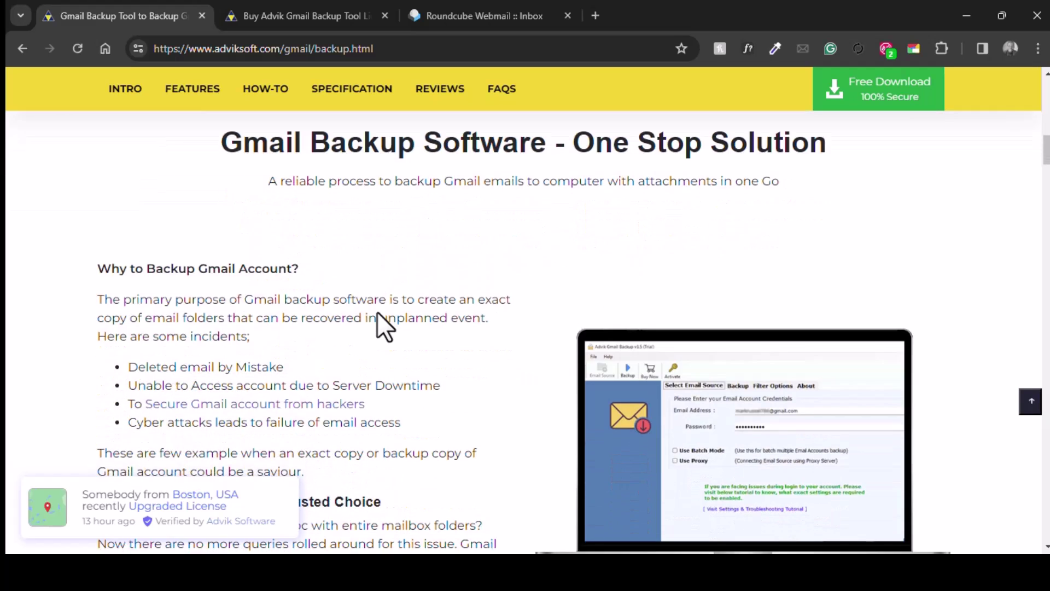
pyautogui.scroll(-2, 378, 312)
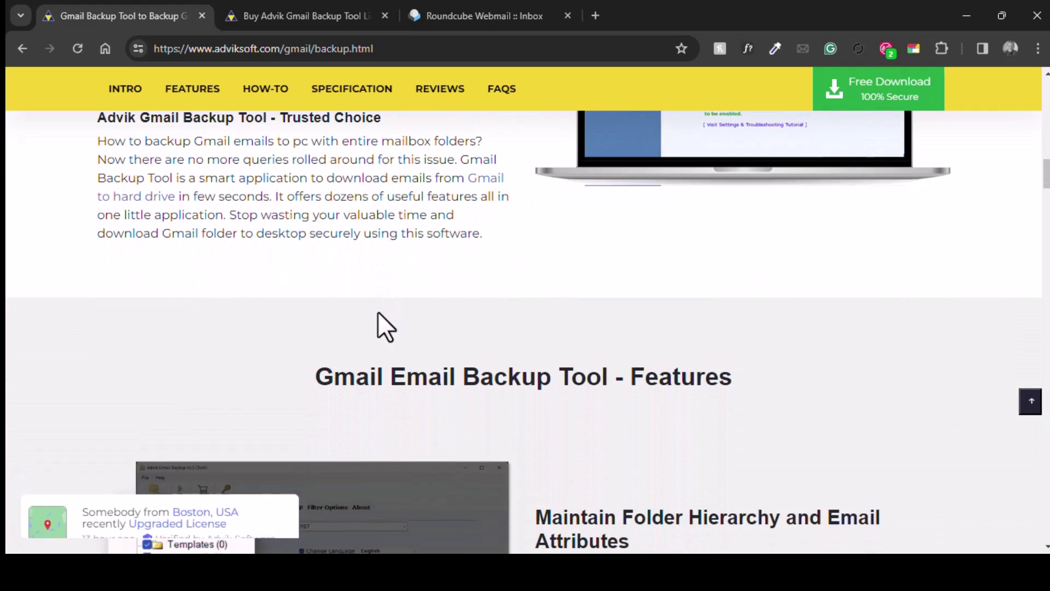
pyautogui.scroll(-2, 377, 313)
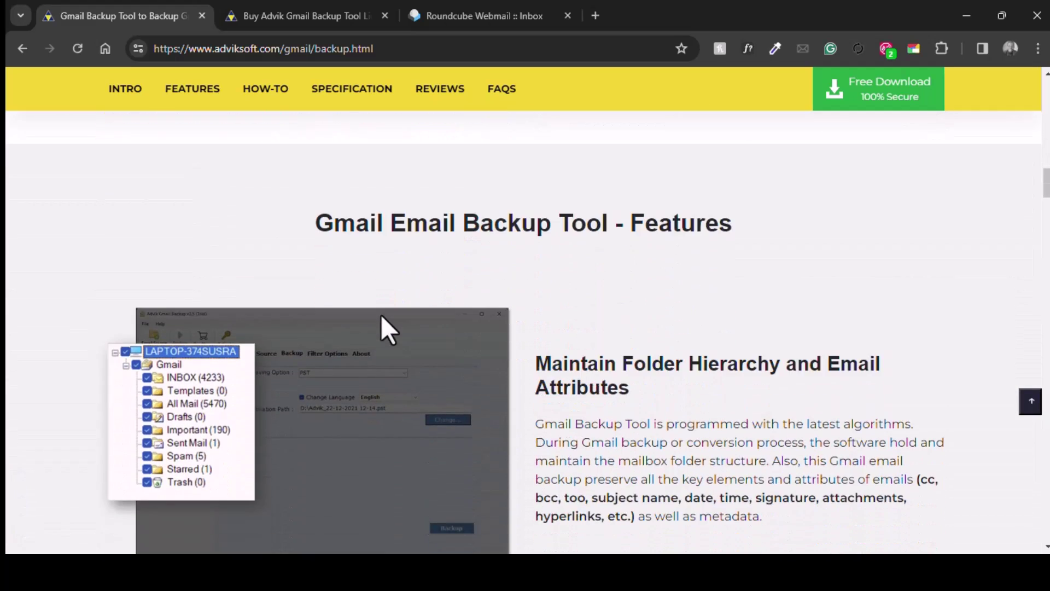
# Check the licence plans, highlight the Gmail and webmail addresses in Notepad, then view the Roundcube inbox.
pyautogui.hotkey('ctrl', 'Tab')
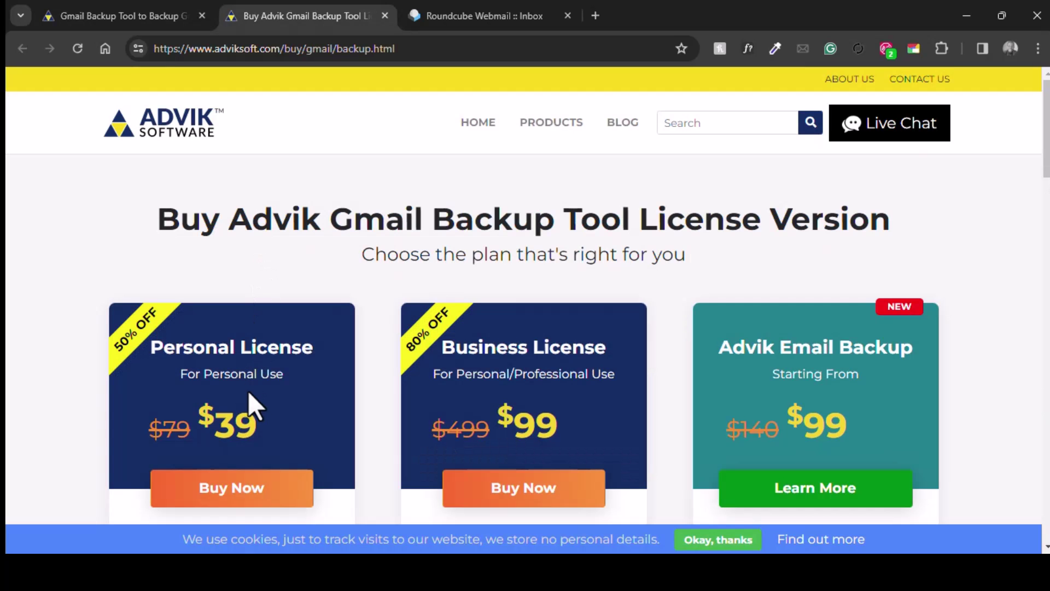
pyautogui.scroll(-2, 226, 354)
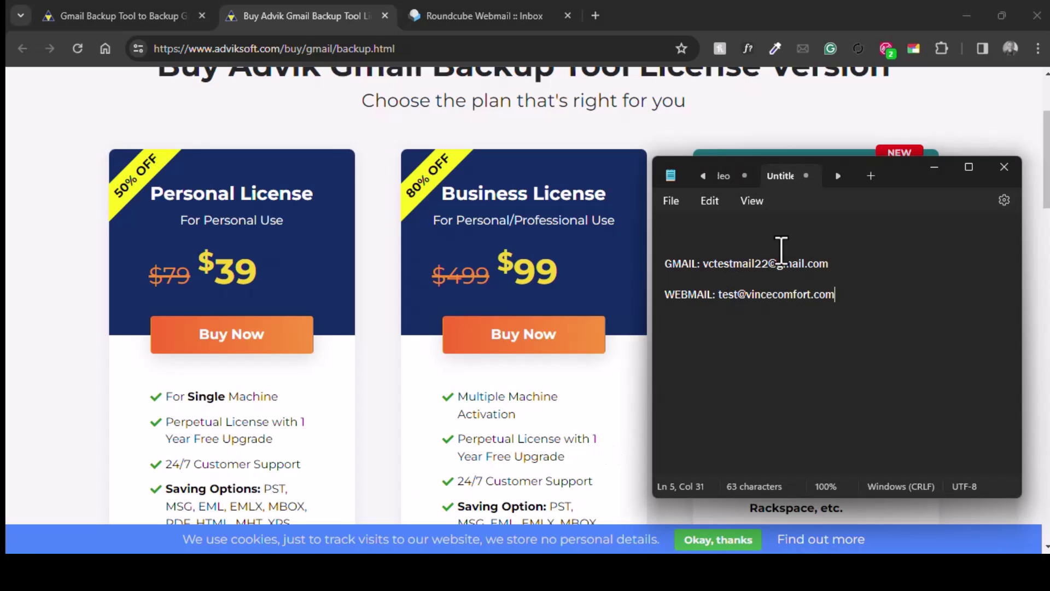
pyautogui.moveTo(705, 264); pyautogui.dragTo(809, 273)
pyautogui.click(768, 304)
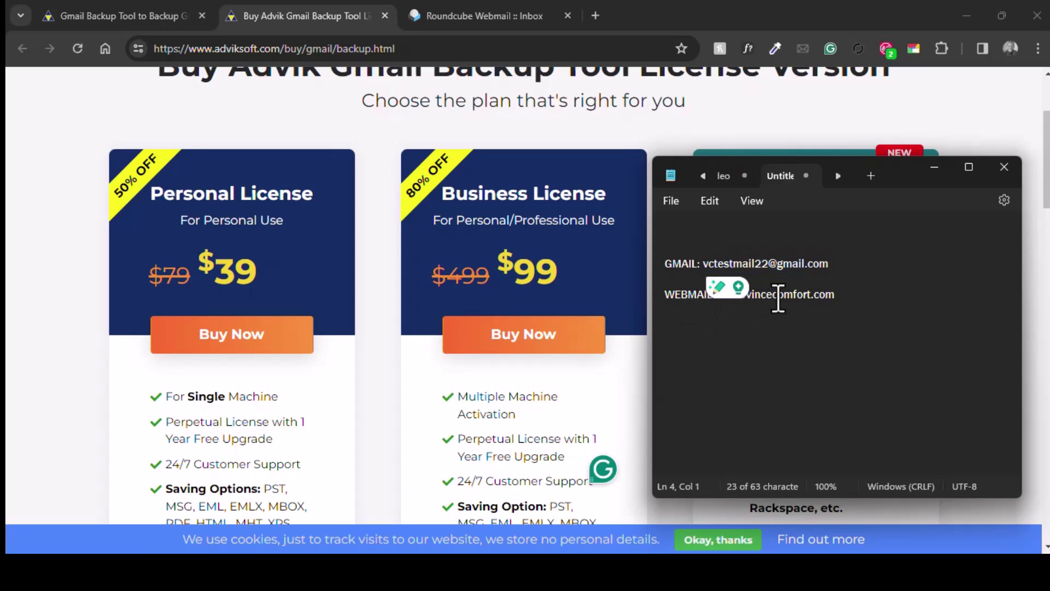
pyautogui.moveTo(718, 295); pyautogui.dragTo(851, 295)
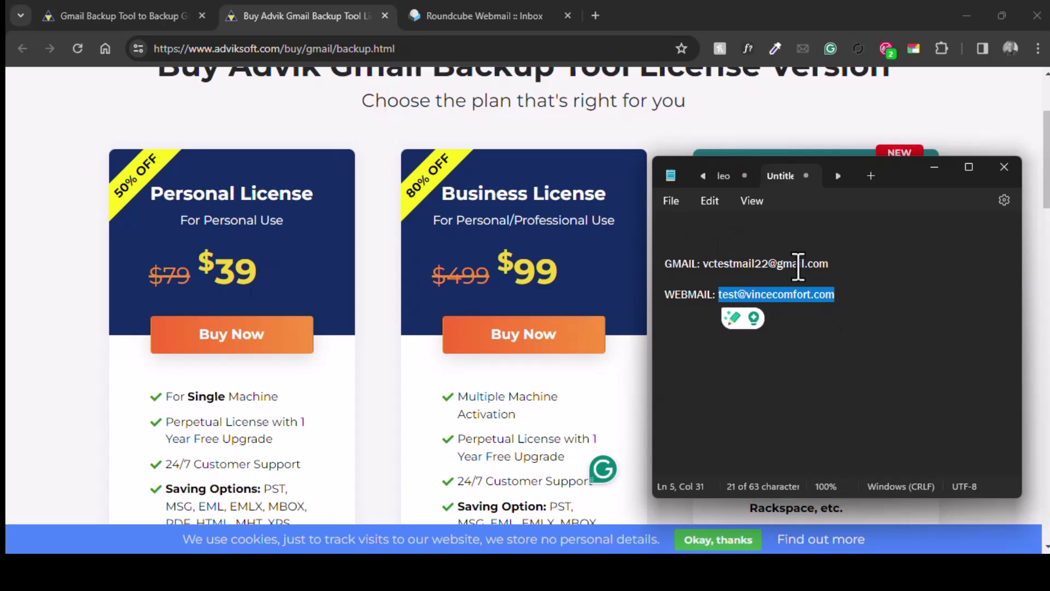
pyautogui.click(462, 15)
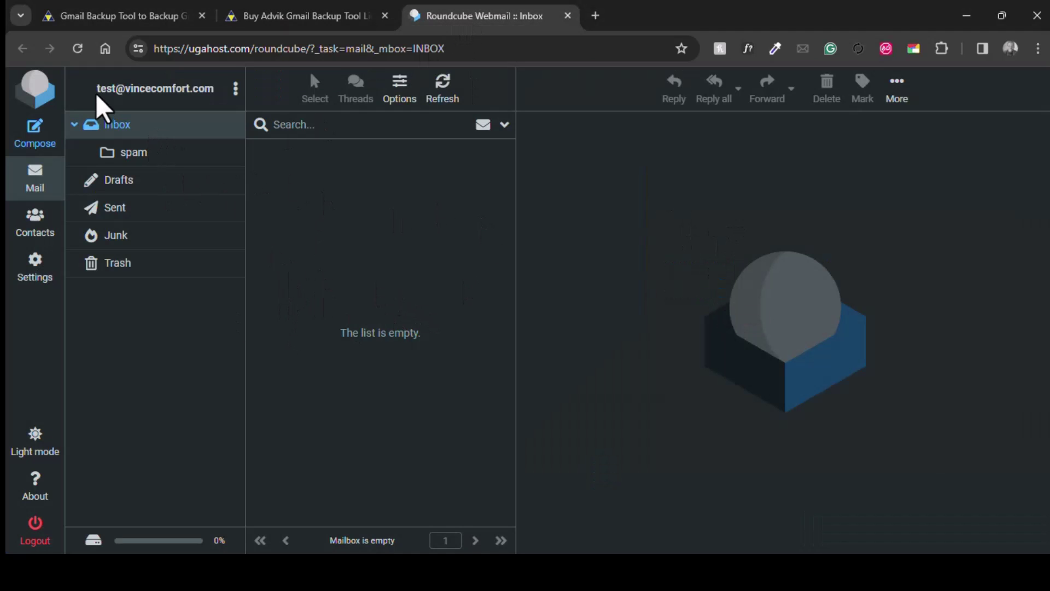
# Highlight the webmail account address in Roundcube's empty inbox, then return to the licence pricing page.
pyautogui.moveTo(99, 103); pyautogui.dragTo(229, 101)
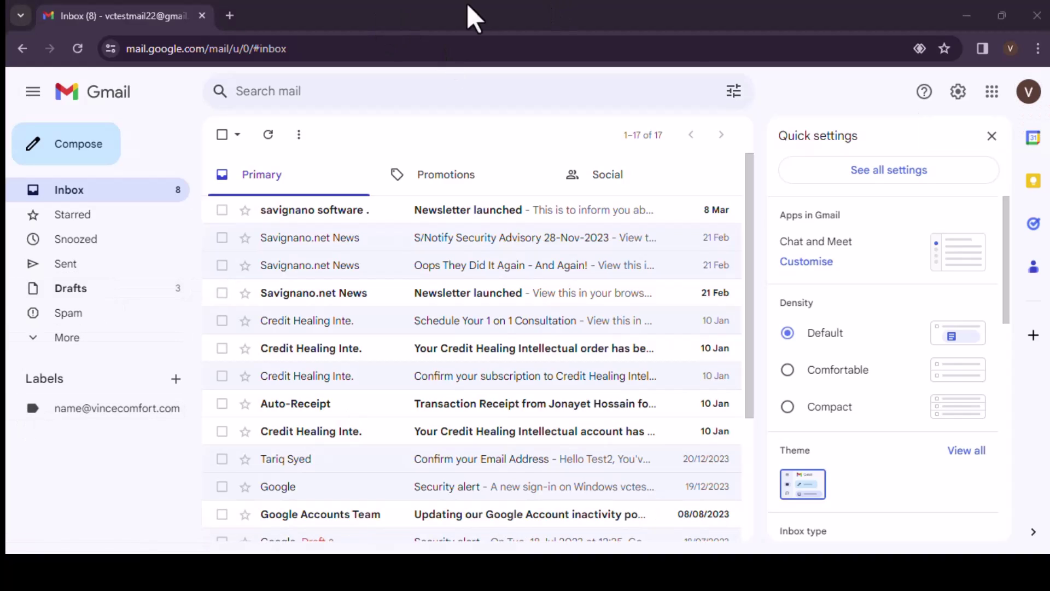
pyautogui.click(966, 16)
pyautogui.click(235, 16)
# Copy the Gmail address from the Notepad notes and paste it into Advik Gmail Backup's Email Address field.
pyautogui.click(149, 16)
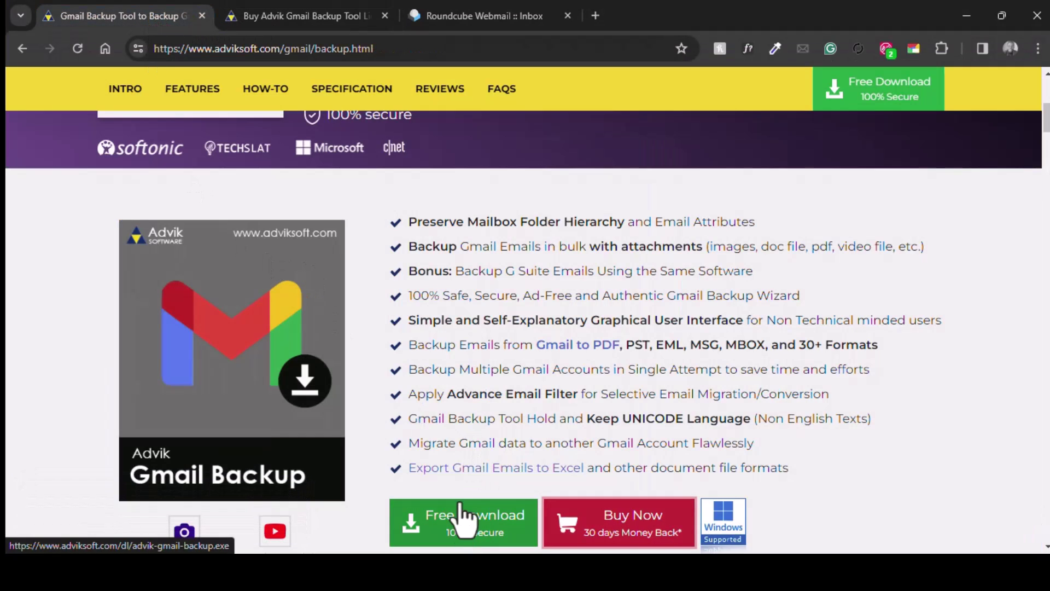
pyautogui.scroll(-1, 293, 277)
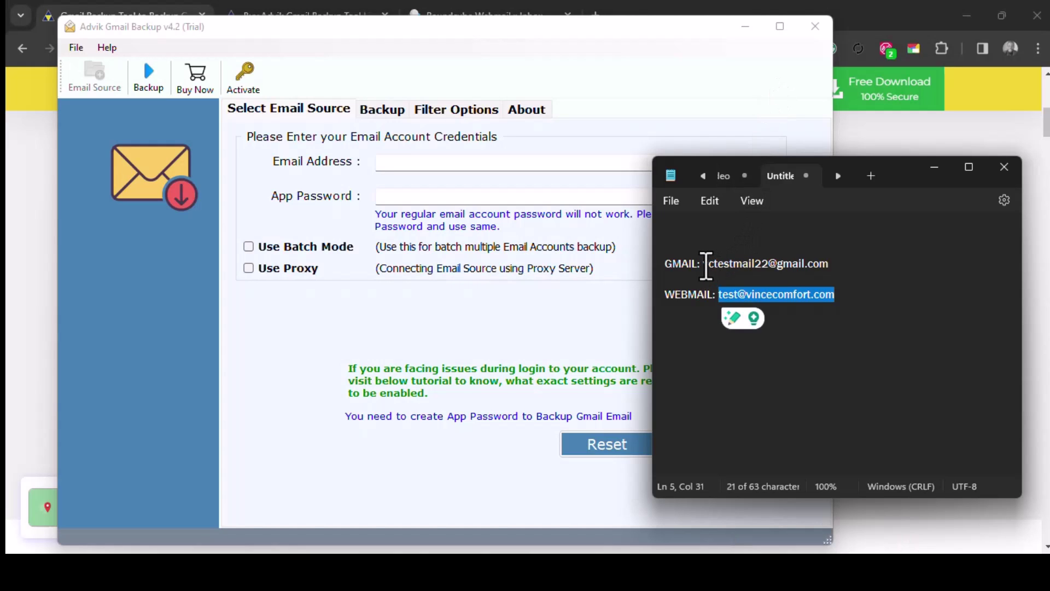
pyautogui.moveTo(705, 265); pyautogui.dragTo(755, 266)
pyautogui.hotkey('shift', 'Home')
pyautogui.hotkey('shift', 'End')
pyautogui.click(837, 257)
pyautogui.moveTo(831, 264); pyautogui.dragTo(704, 268)
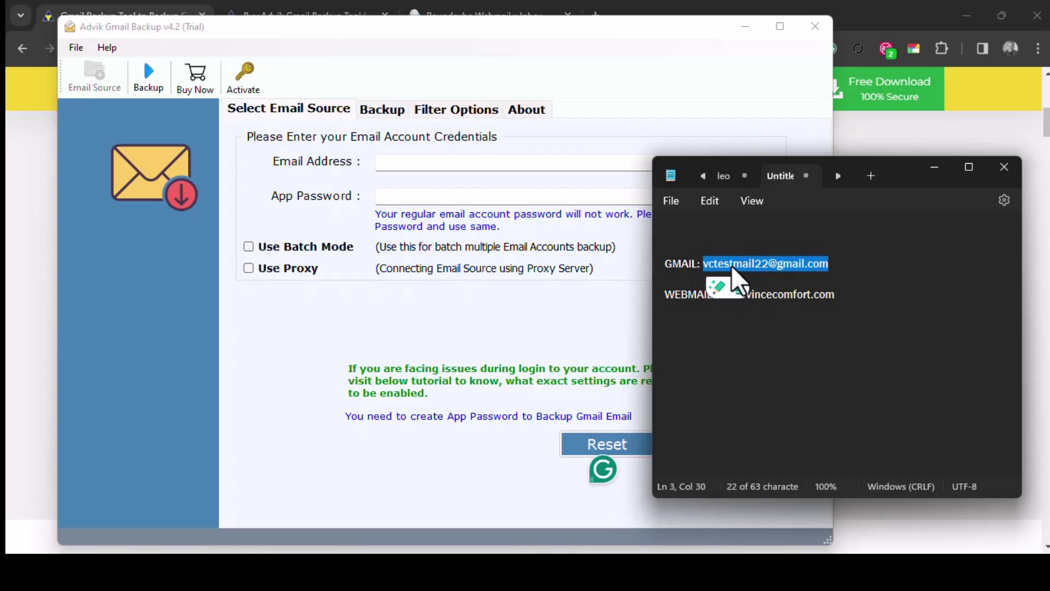
pyautogui.rightClick(736, 276)
pyautogui.click(796, 90)
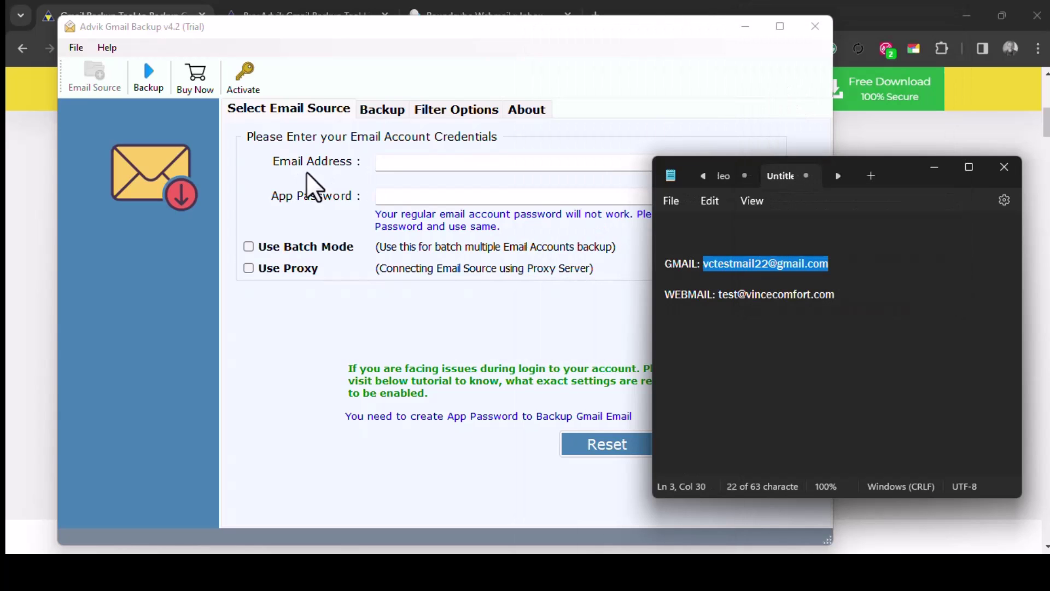
pyautogui.click(424, 164)
pyautogui.hotkey('ctrl', 'v')
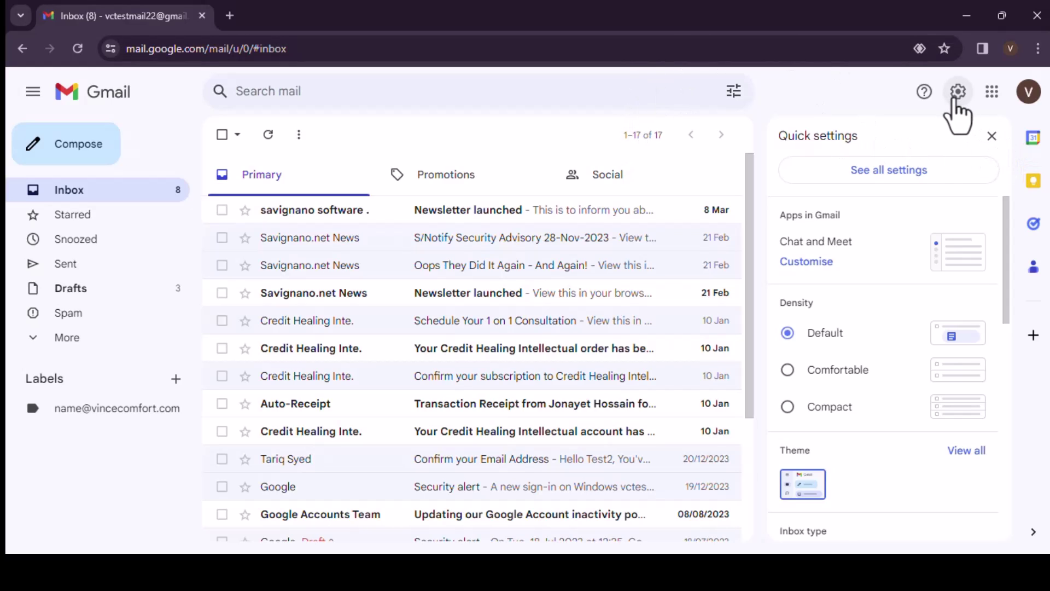
# Dismiss Gmail's quick settings and open Manage your Google Account from the profile menu.
pyautogui.click(954, 101)
pyautogui.click(958, 103)
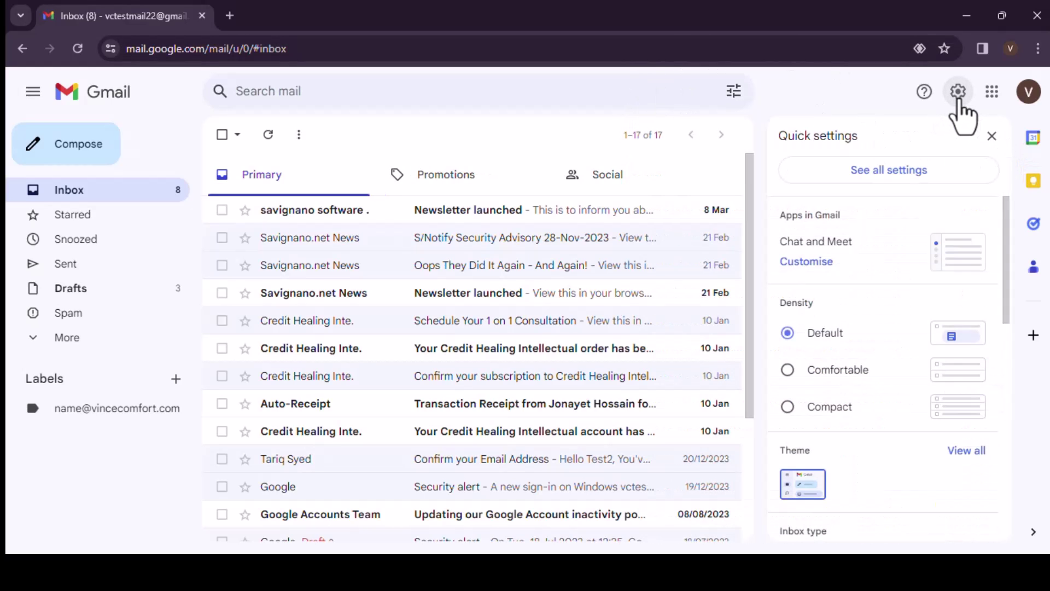
pyautogui.click(1029, 93)
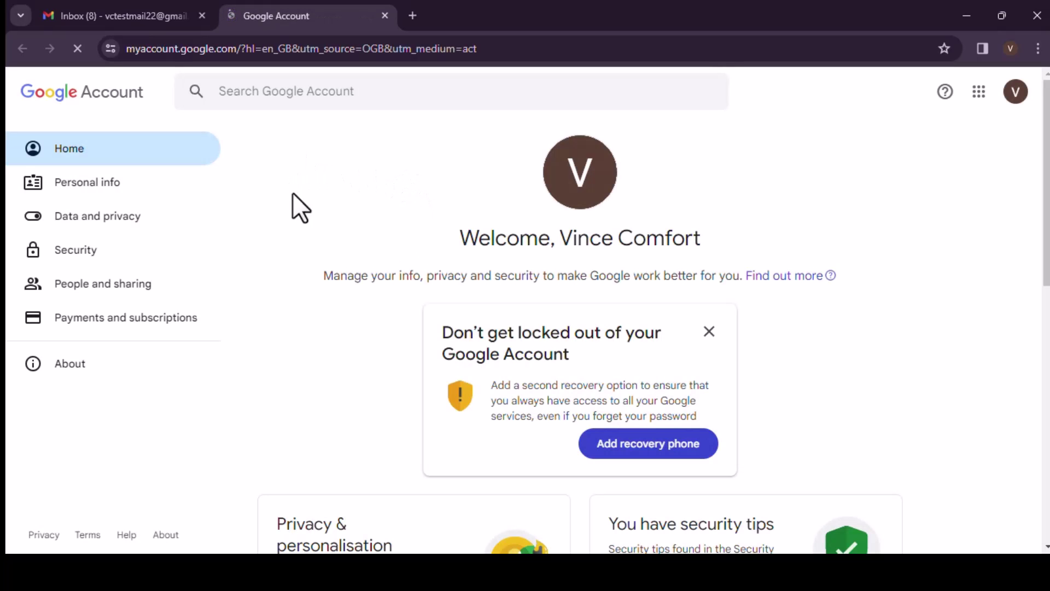
# Under Security, open 2-Step Verification and choose Get started to begin setup.
pyautogui.click(73, 268)
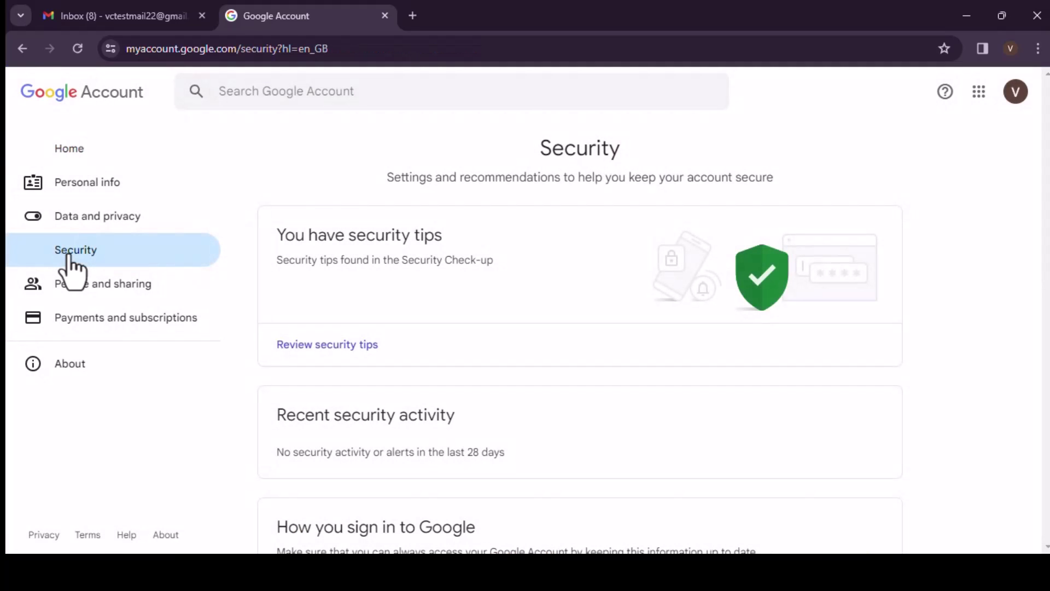
pyautogui.scroll(-4, 285, 151)
pyautogui.scroll(-1, 279, 246)
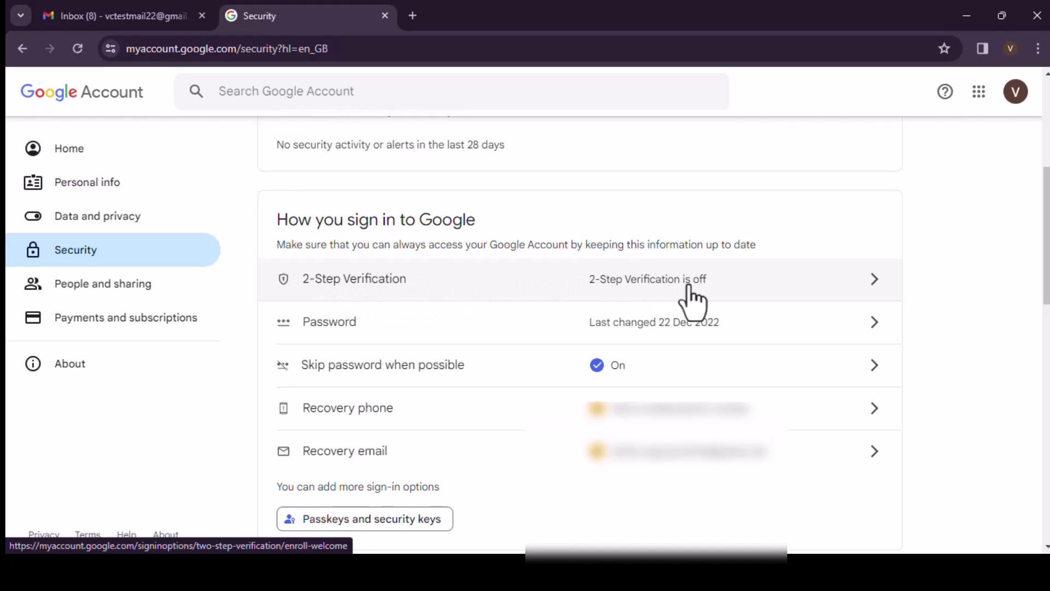
pyautogui.click(656, 284)
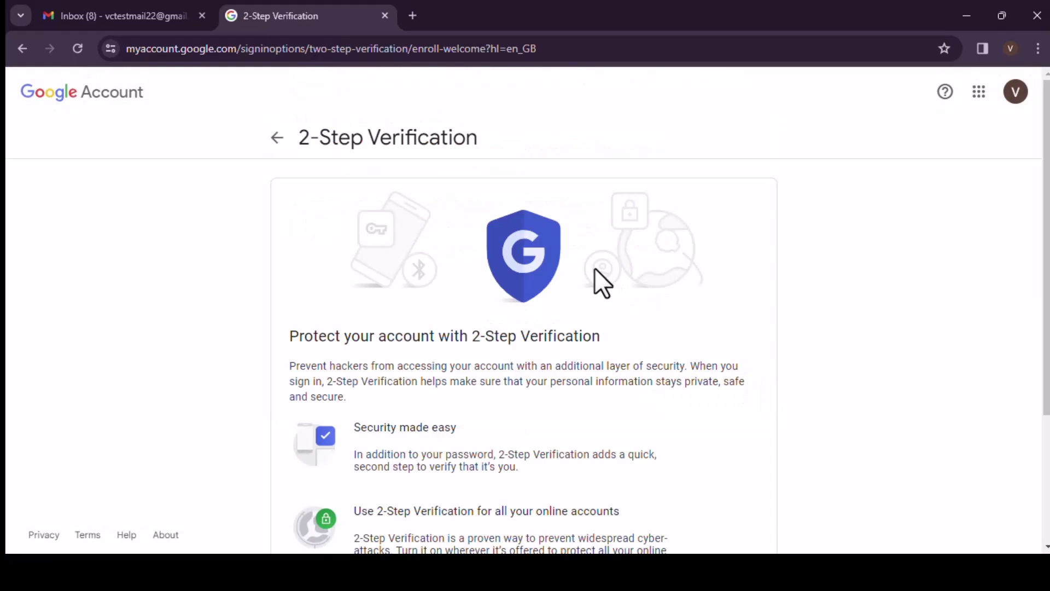
pyautogui.scroll(-3, 317, 219)
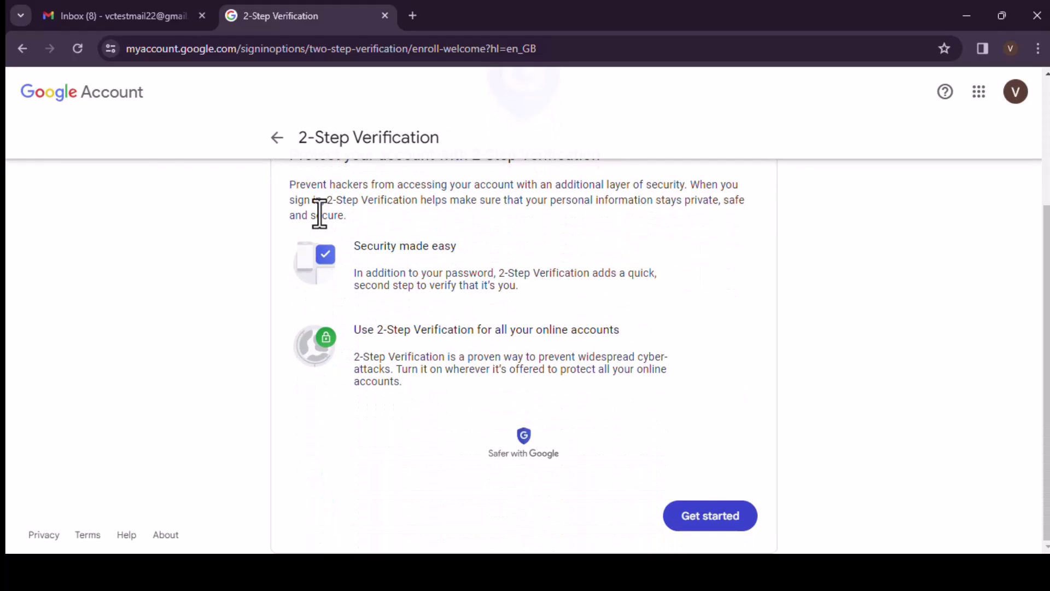
pyautogui.click(710, 526)
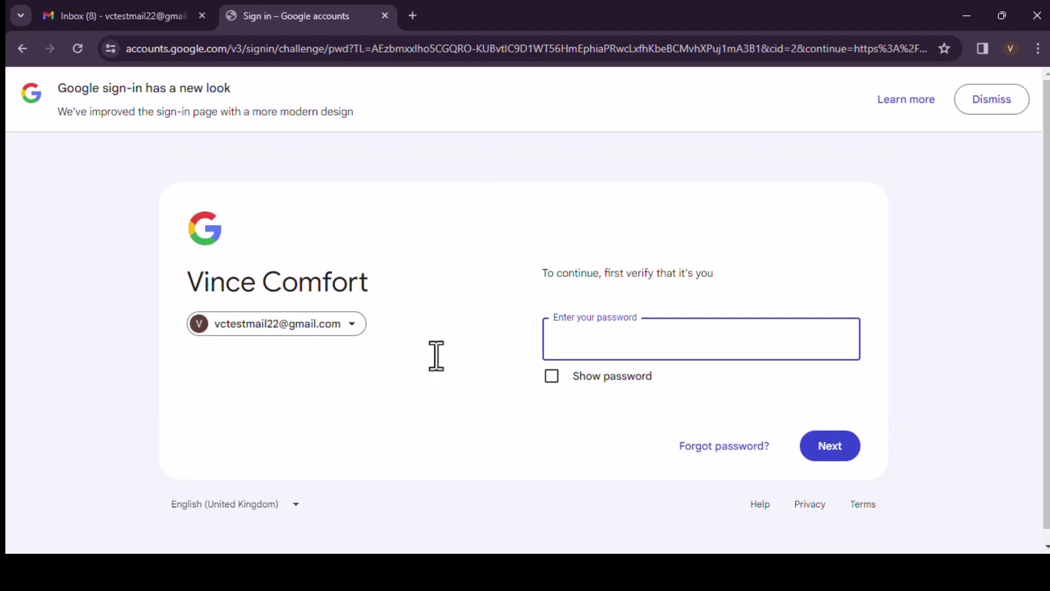
# Confirm identity by entering the Google account password on the sign-in page.
pyautogui.click(669, 346)
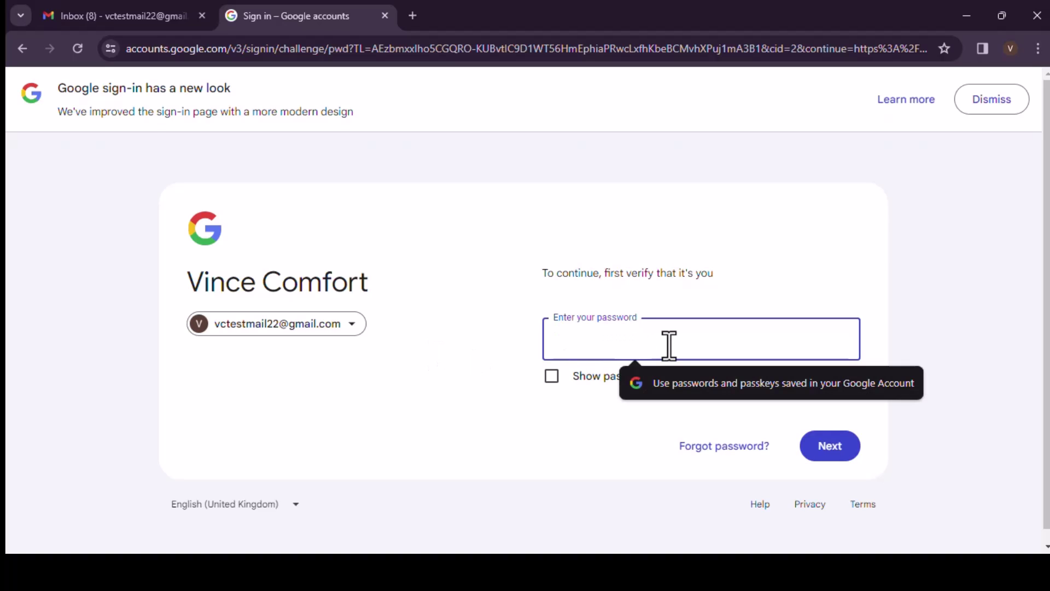
pyautogui.write('••')
pyautogui.press('BackSpace')
pyautogui.press('BackSpace')
pyautogui.write('••••')
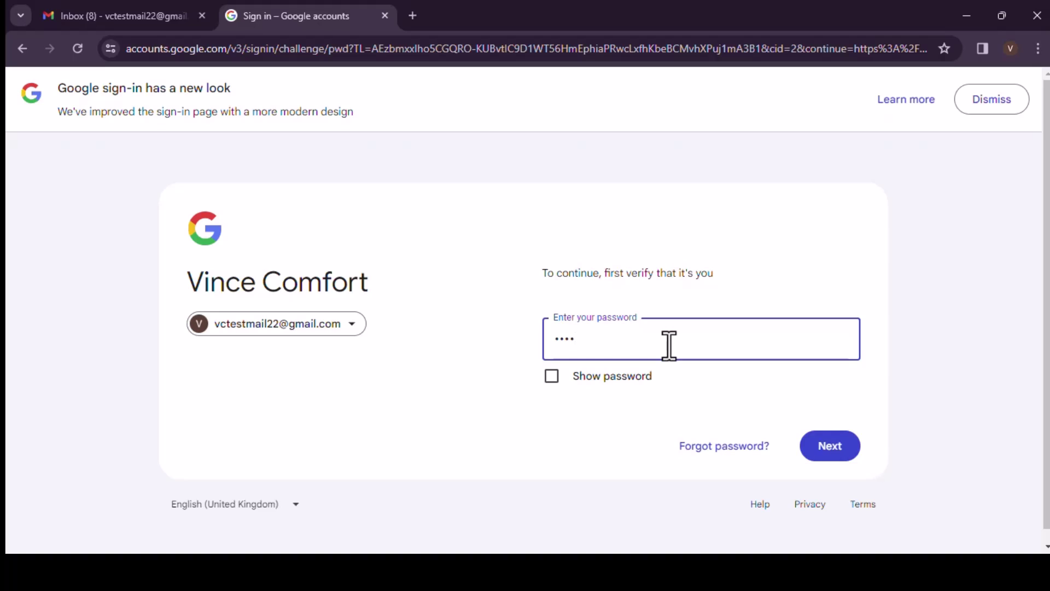
pyautogui.press('BackSpace')
pyautogui.press('BackSpace')
pyautogui.write('••')
pyautogui.press('Return')
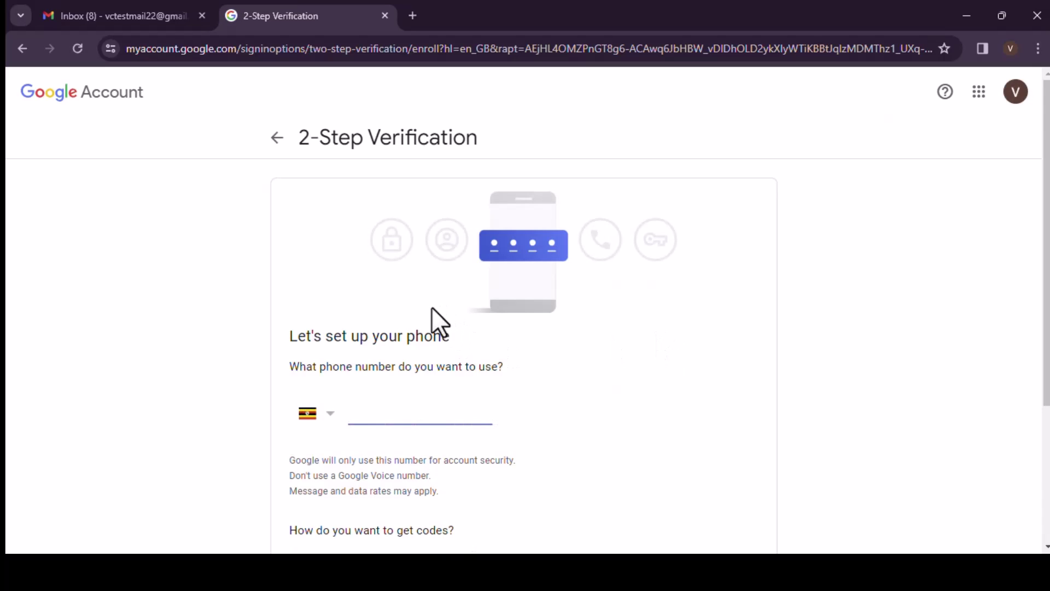
# Submit the phone number and the texted verification code, then turn on 2-Step Verification.
pyautogui.scroll(-1, 405, 317)
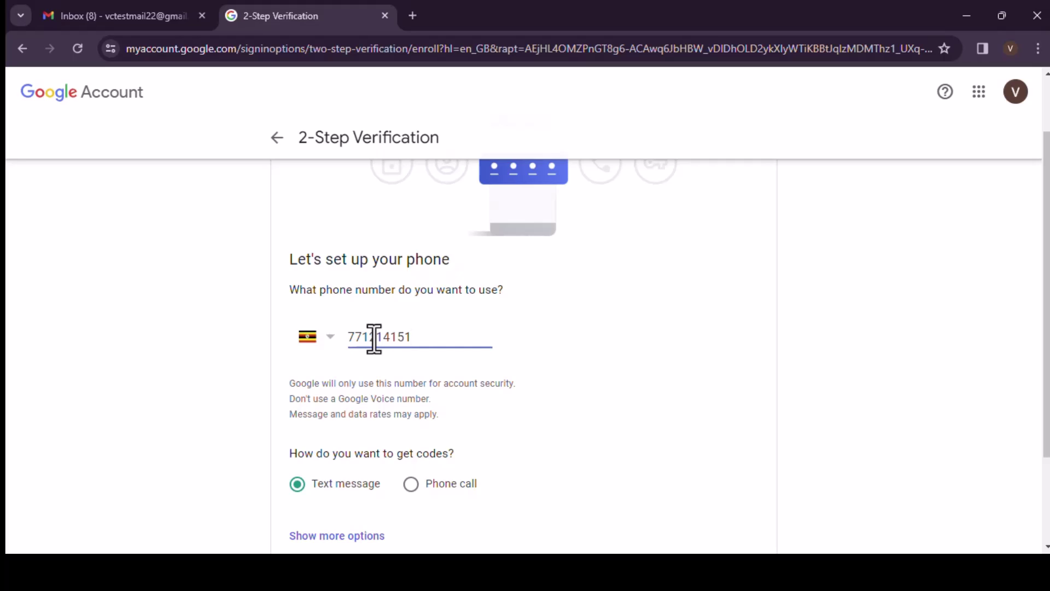
pyautogui.scroll(-2, 577, 413)
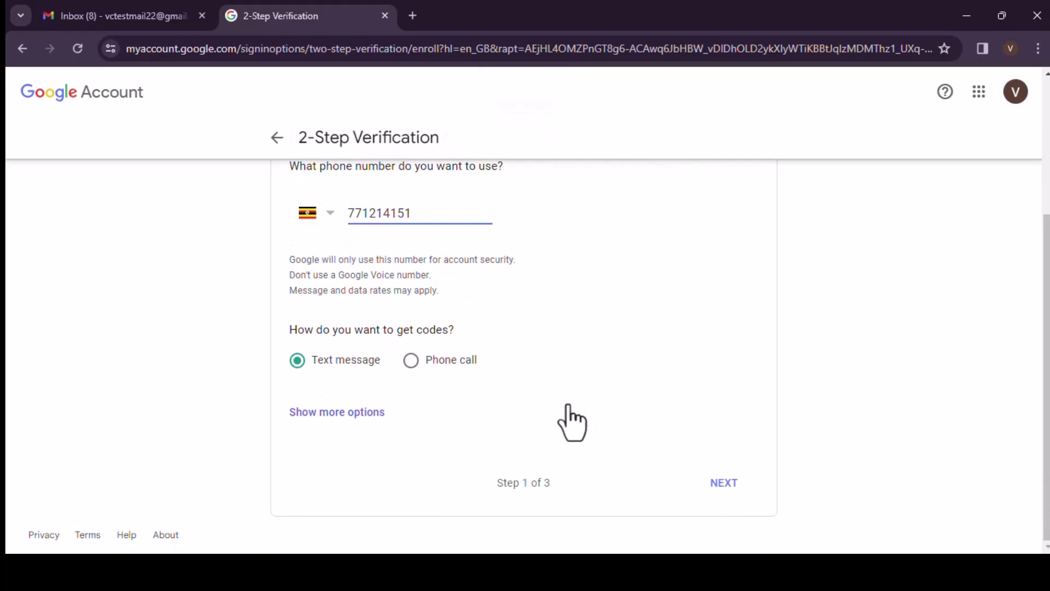
pyautogui.click(725, 487)
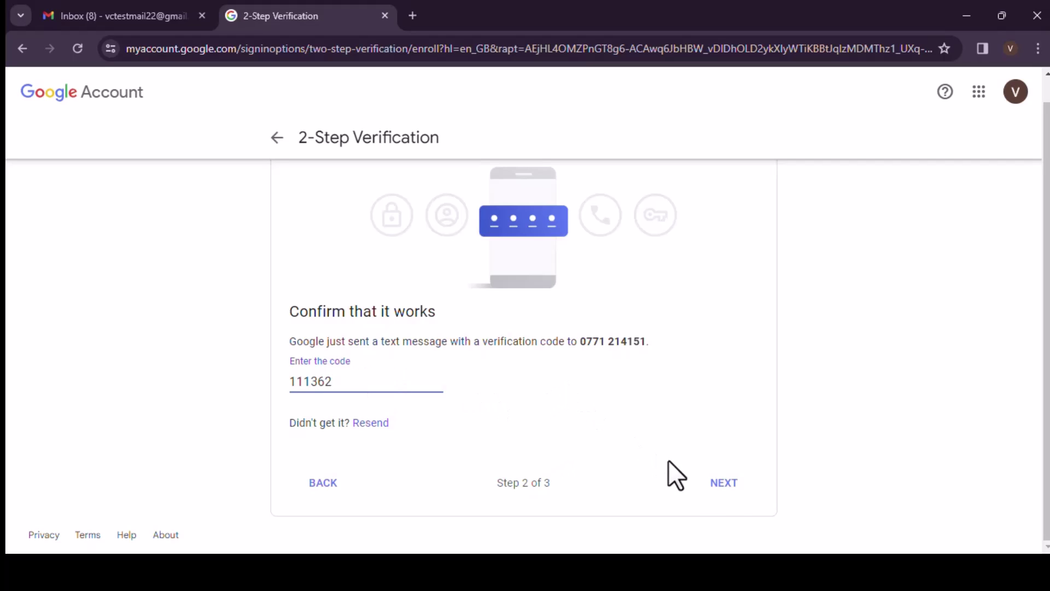
pyautogui.click(725, 484)
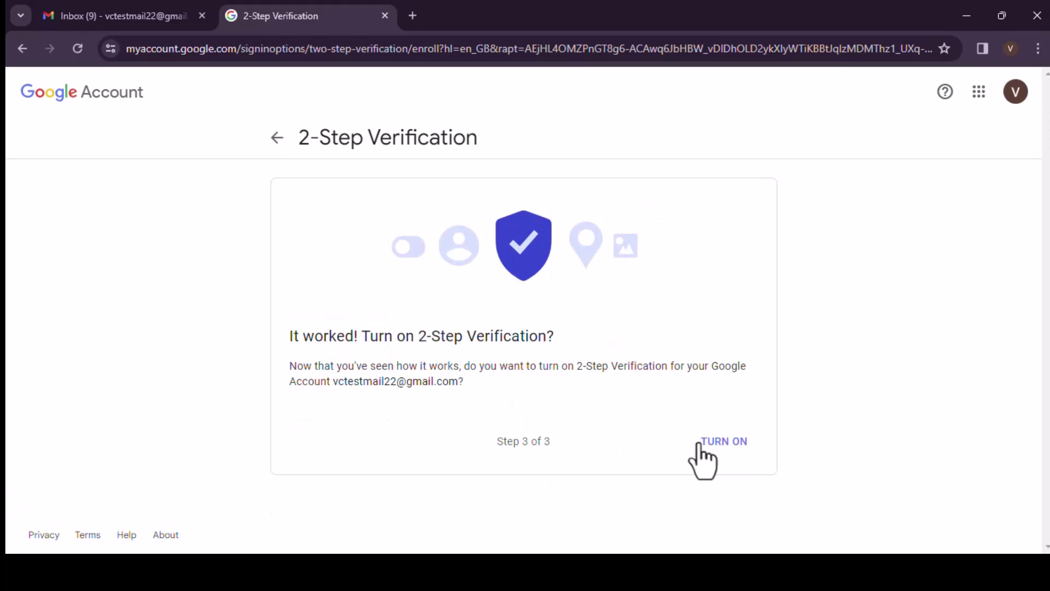
pyautogui.click(730, 441)
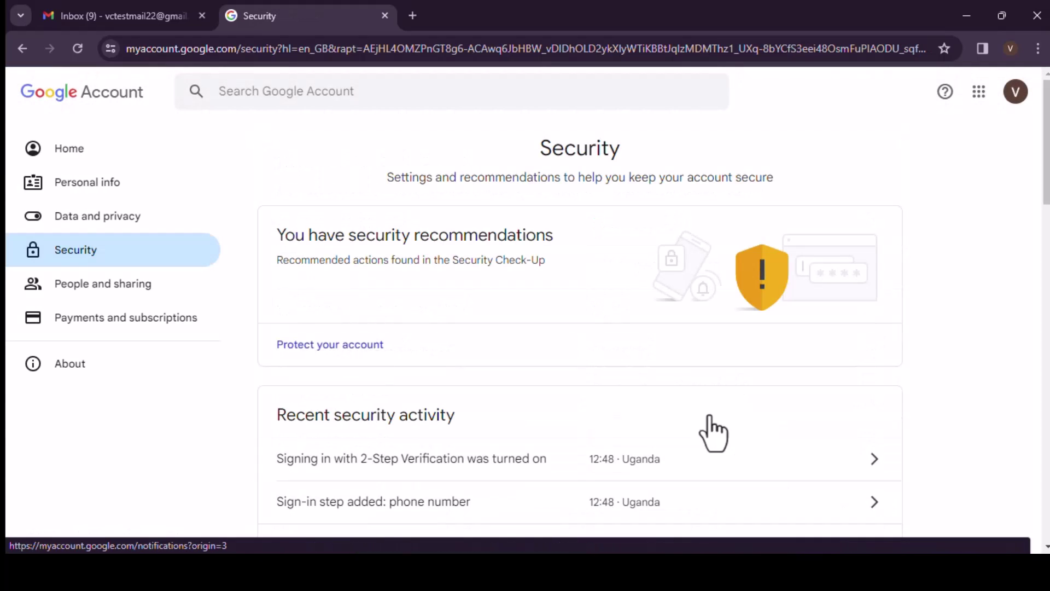
# Search the account settings for 'app' and open the App passwords page.
pyautogui.scroll(-5, 634, 302)
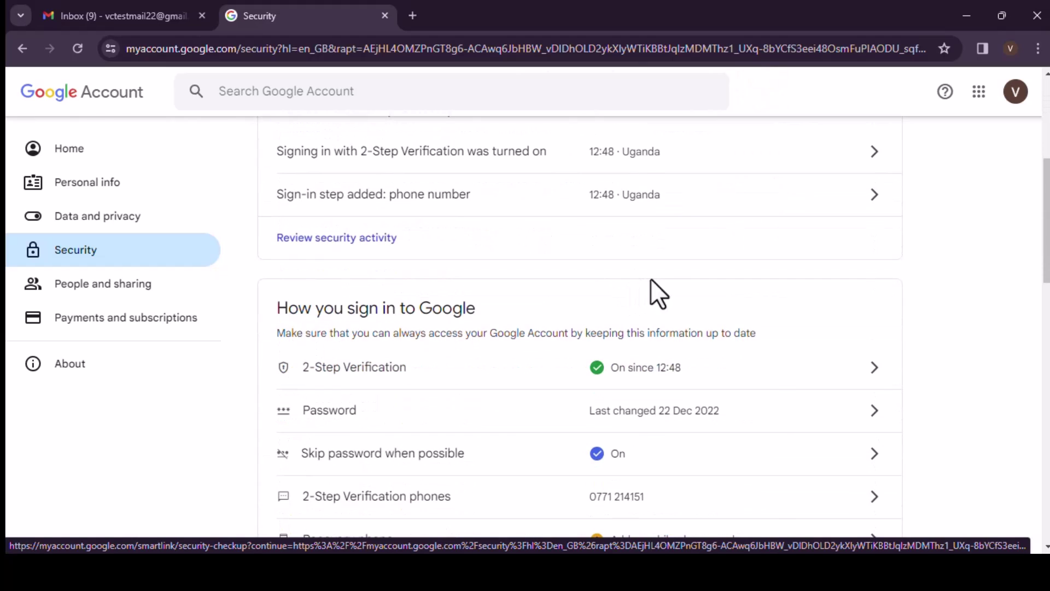
pyautogui.scroll(-3, 690, 276)
pyautogui.scroll(1, 683, 265)
pyautogui.scroll(-5, 687, 264)
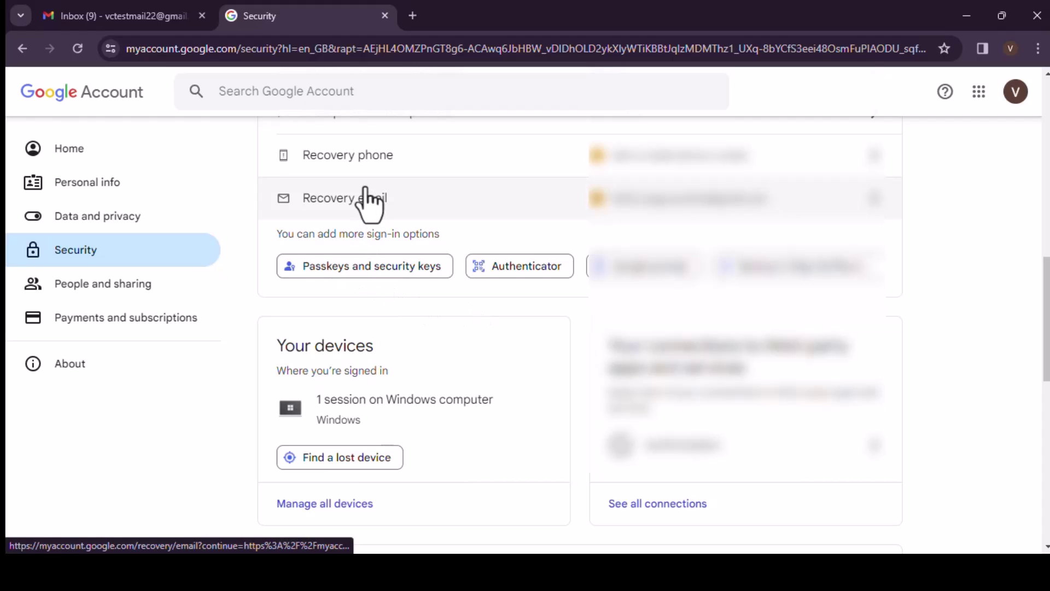
pyautogui.scroll(5, 365, 188)
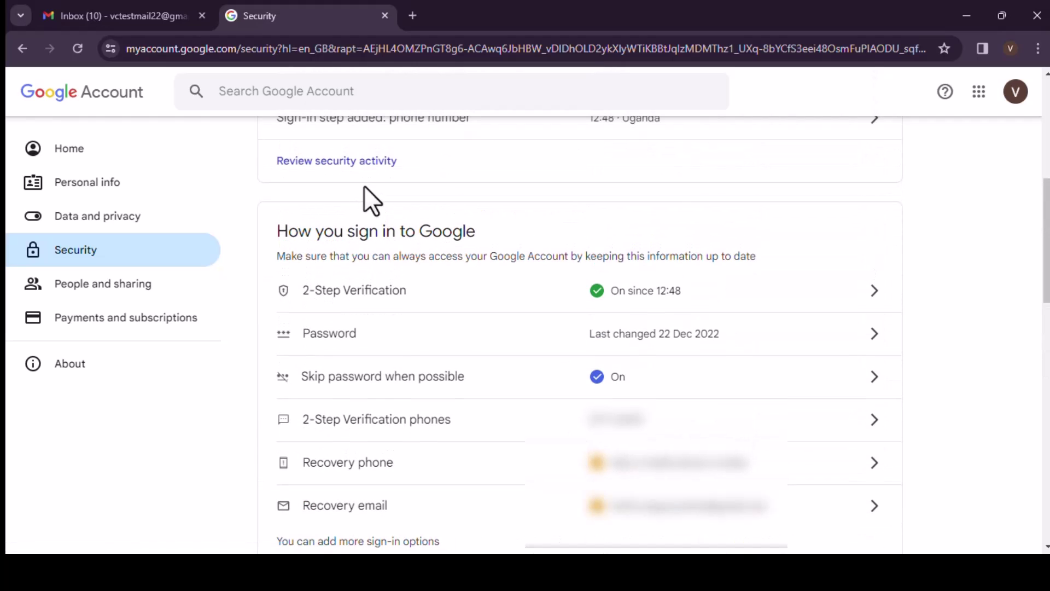
pyautogui.scroll(6, 364, 187)
pyautogui.click(350, 92)
pyautogui.write('app')
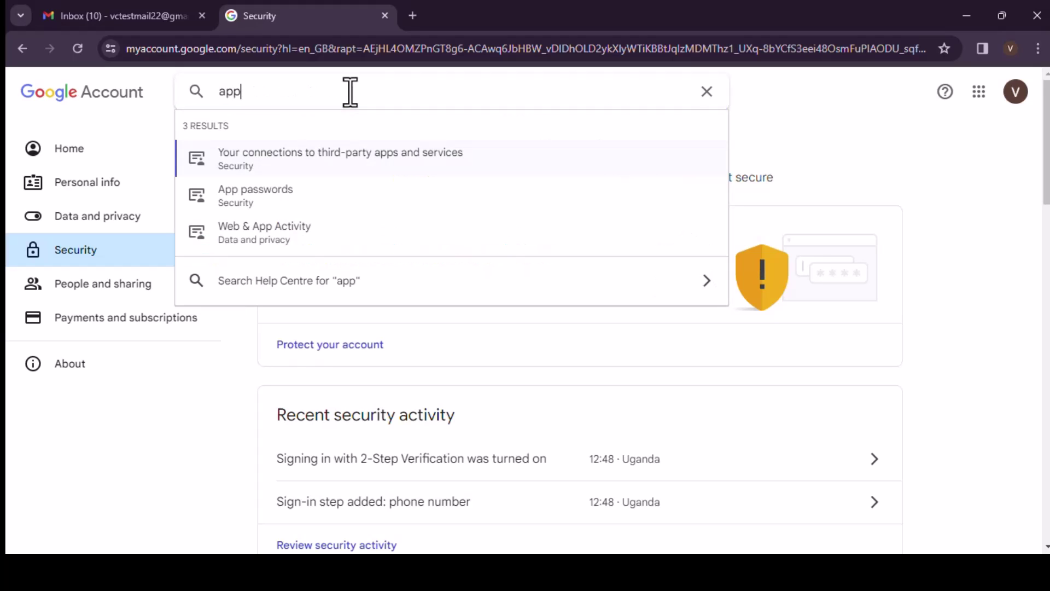
pyautogui.click(253, 211)
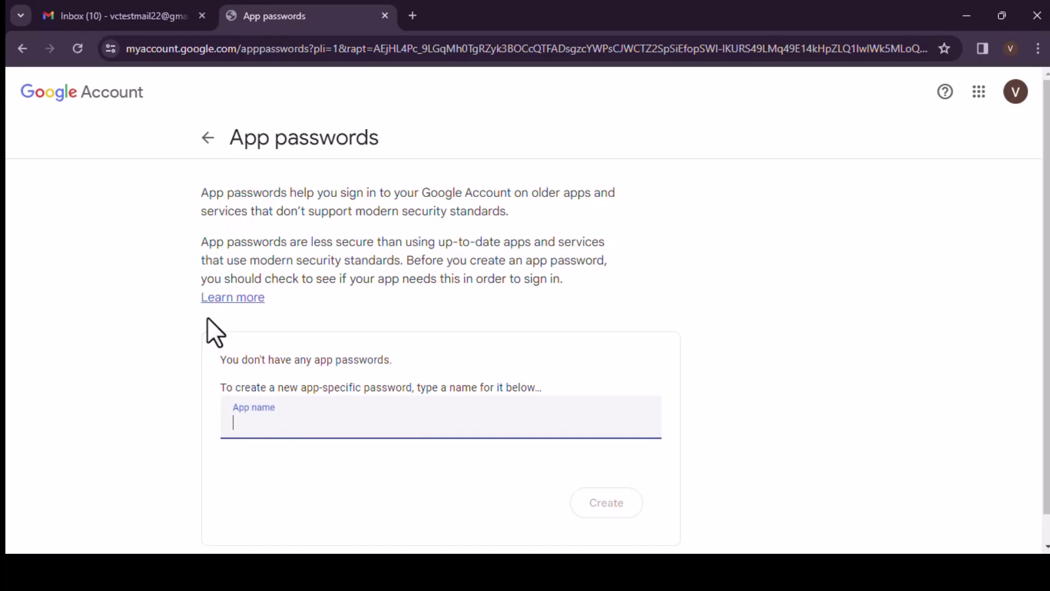
# Generate a new app password for an app named 'Advik'.
pyautogui.click(272, 424)
pyautogui.write('Advik')
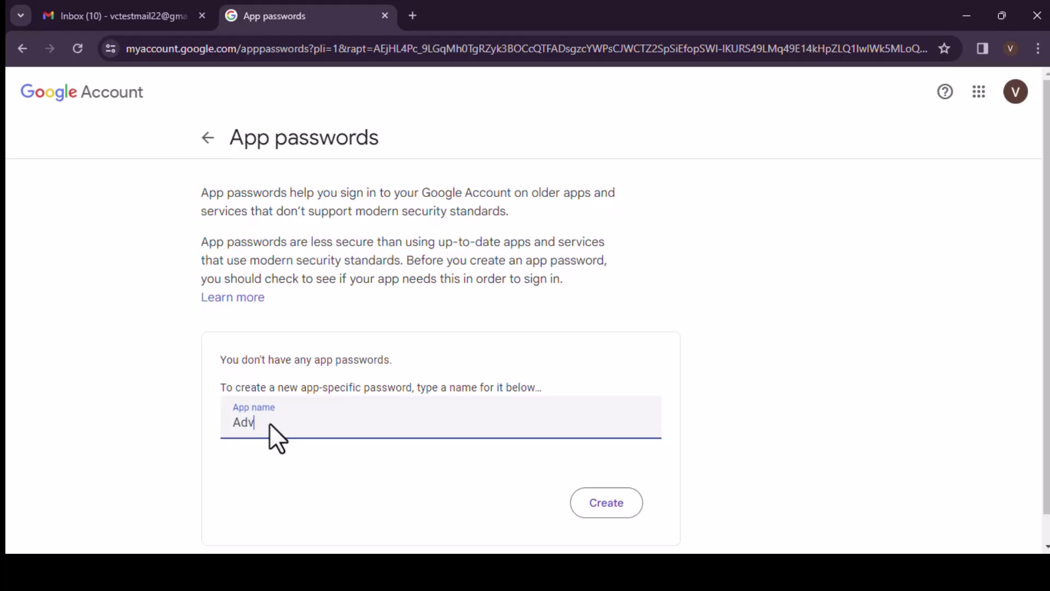
pyautogui.click(606, 503)
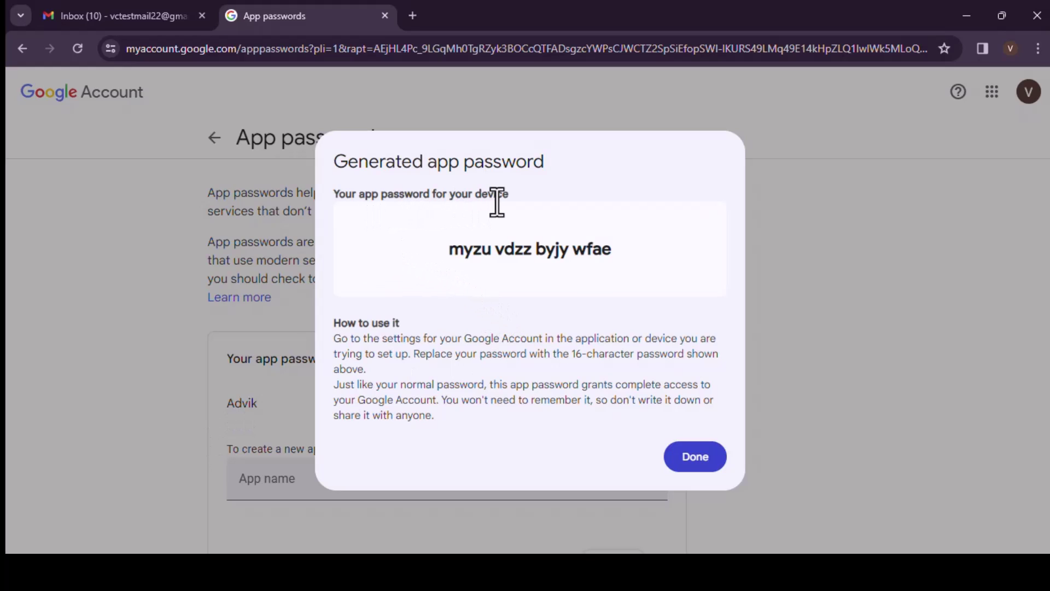
# Select and copy the generated 16-character app password.
pyautogui.moveTo(487, 251); pyautogui.dragTo(621, 248)
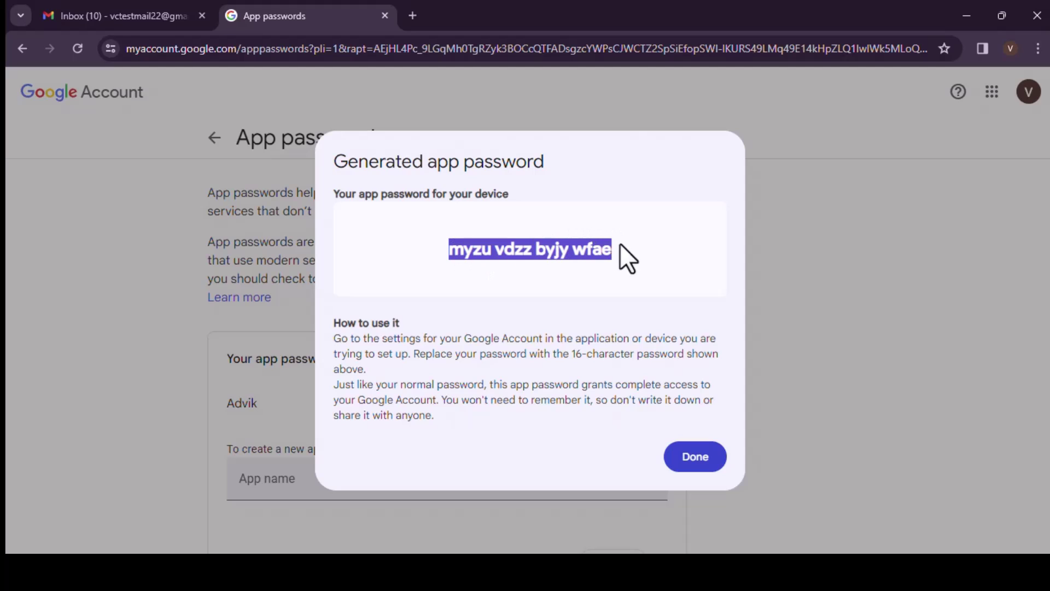
pyautogui.rightClick(534, 249)
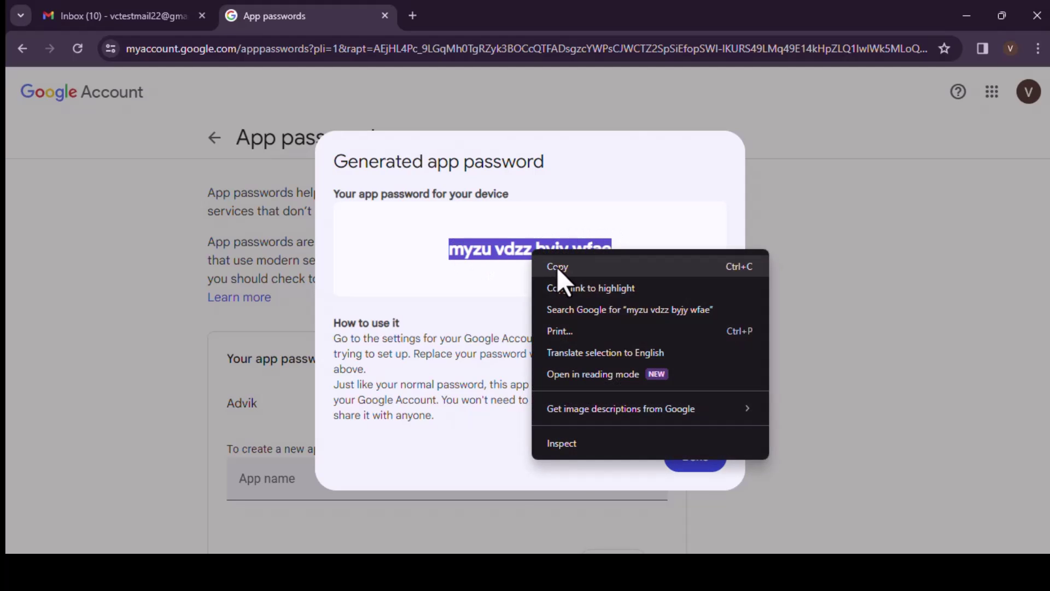
pyautogui.click(557, 267)
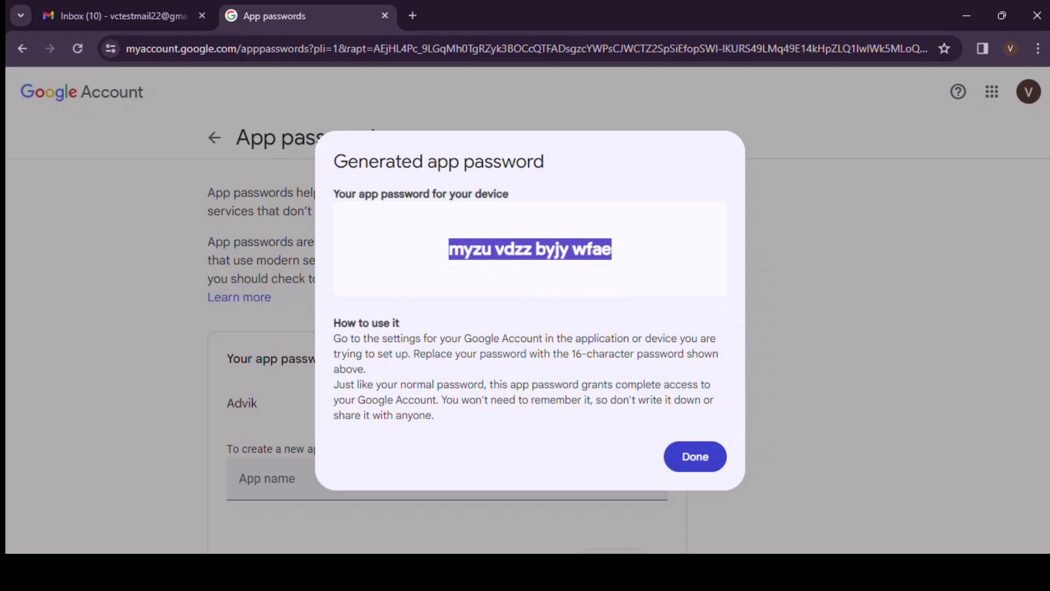
# Paste the Gmail app password into Advik Gmail Backup and log in to the account.
pyautogui.hotkey('alt', 'Tab')
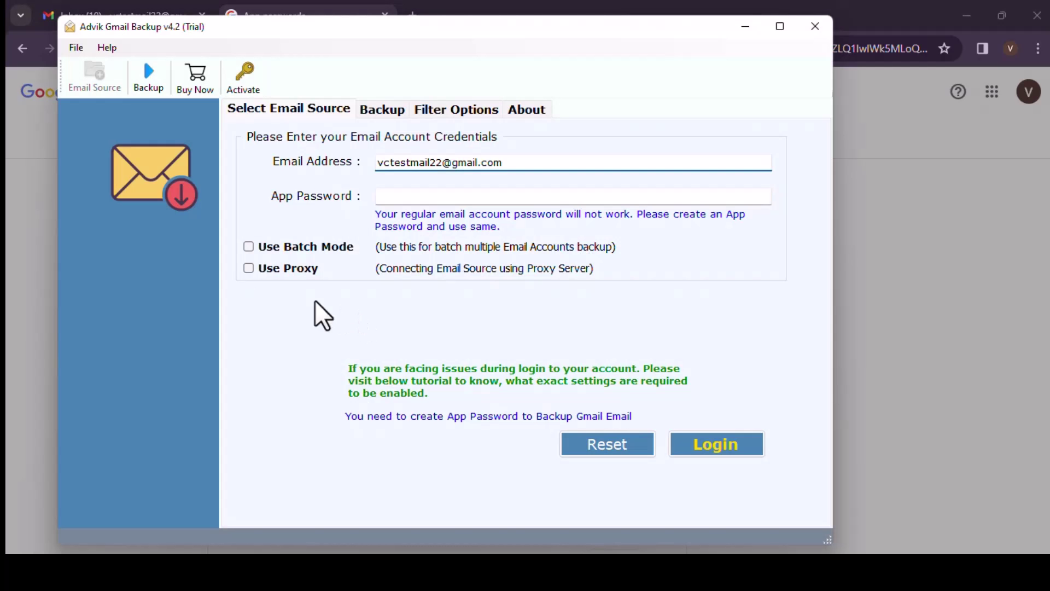
pyautogui.click(406, 193)
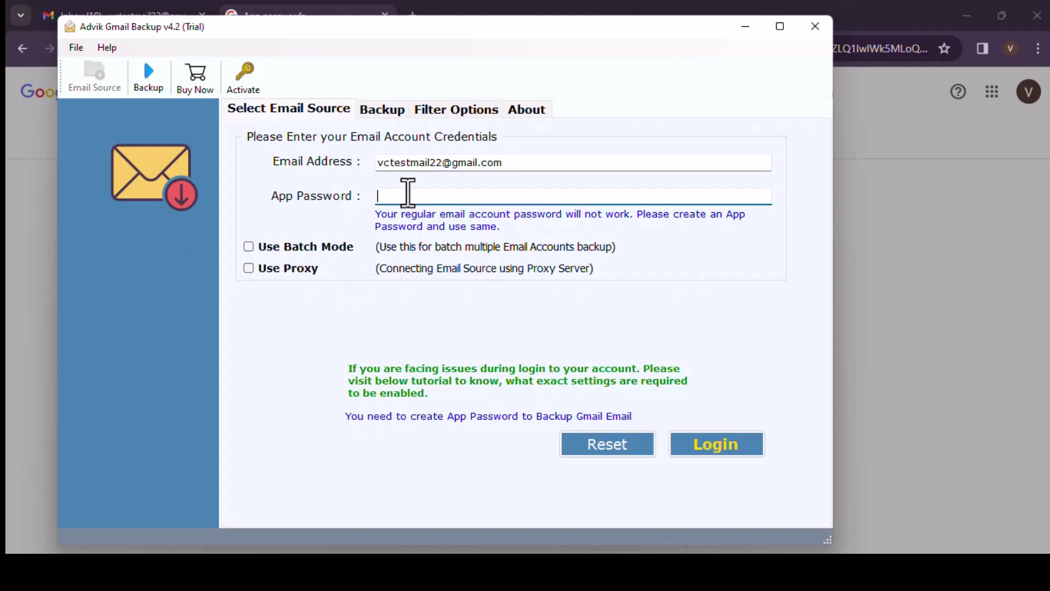
pyautogui.hotkey('ctrl', 'v')
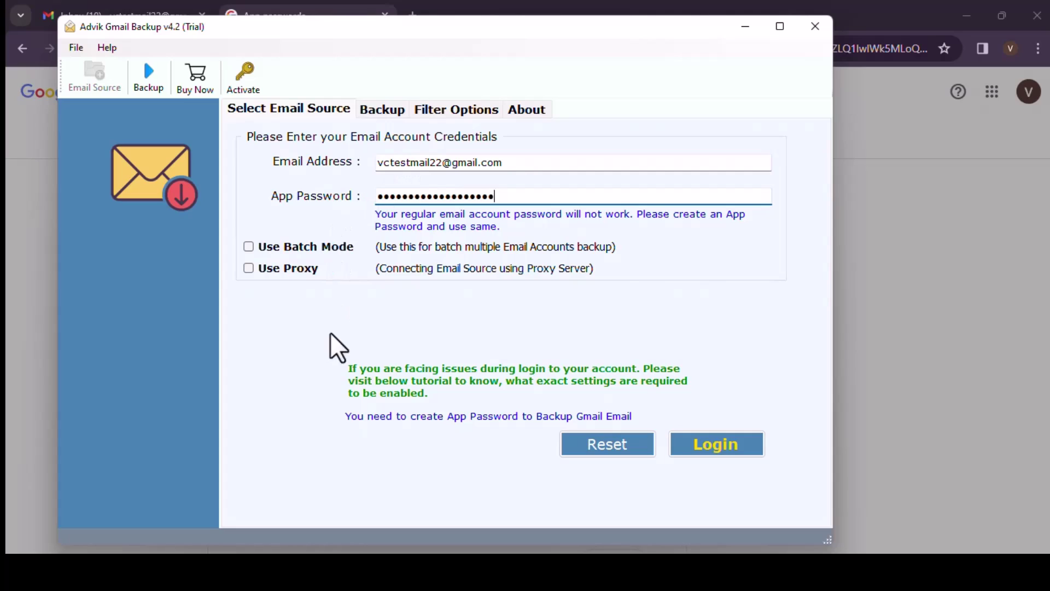
pyautogui.click(720, 446)
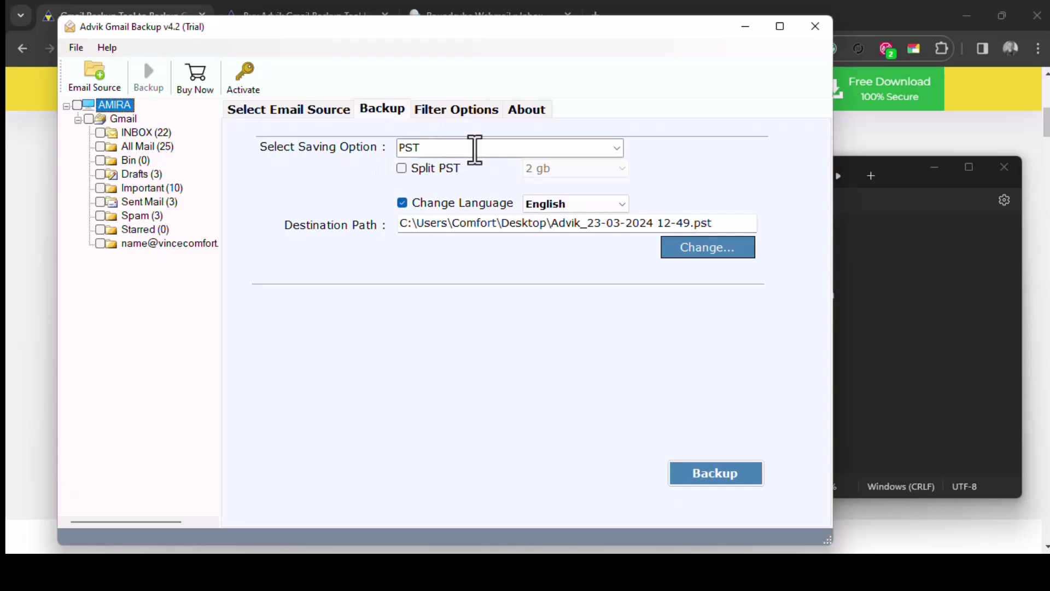
# Set the saving option to IMAP Server, with Save messages in default folders and Use Advance Mode ticked.
pyautogui.click(604, 149)
pyautogui.click(615, 147)
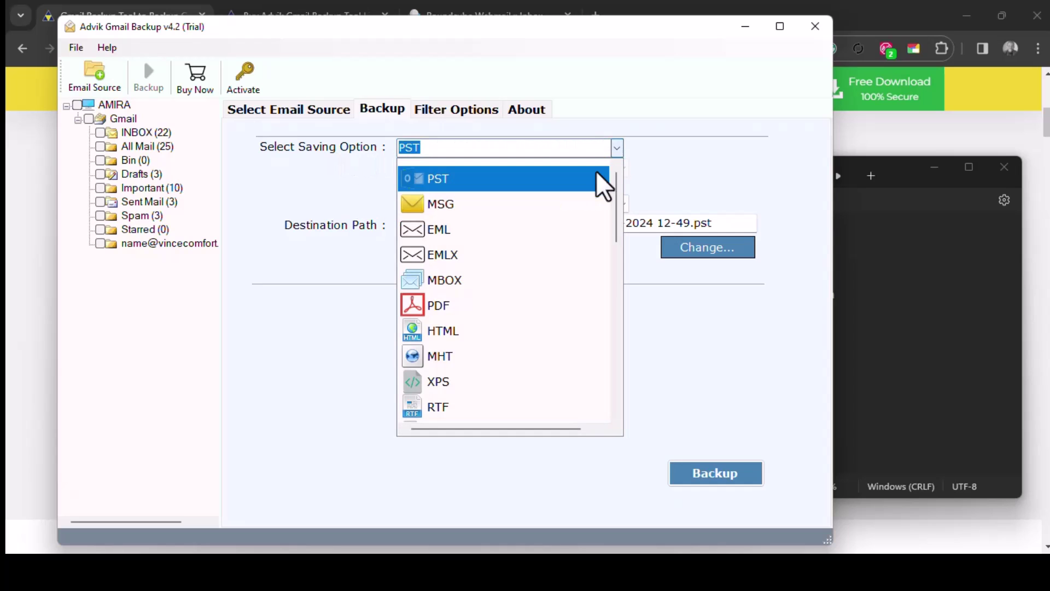
pyautogui.scroll(-2, 547, 317)
pyautogui.scroll(-2, 543, 307)
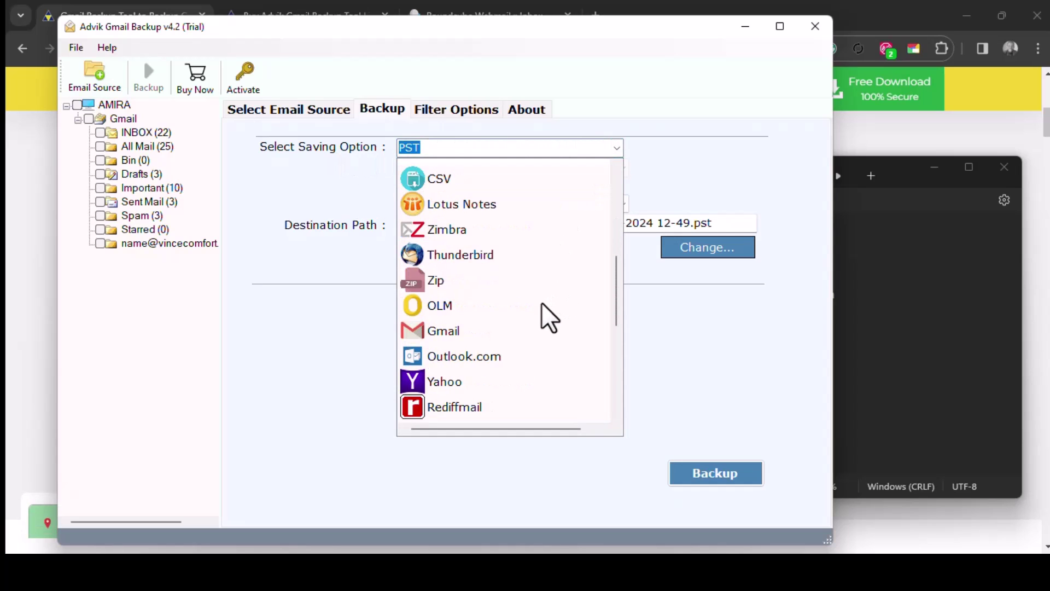
pyautogui.scroll(-3, 543, 306)
pyautogui.scroll(-1, 547, 317)
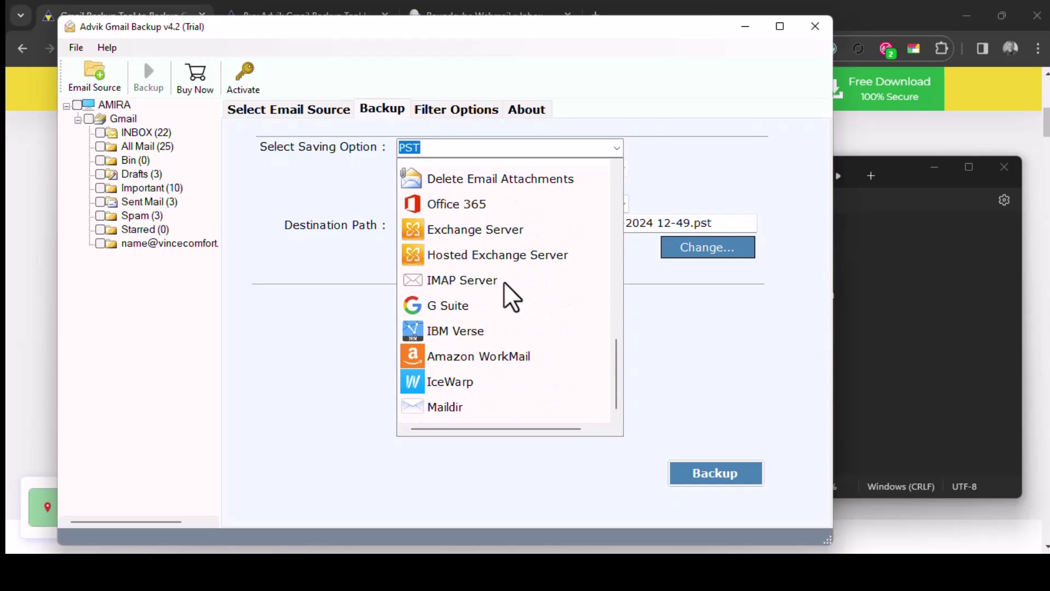
pyautogui.click(441, 284)
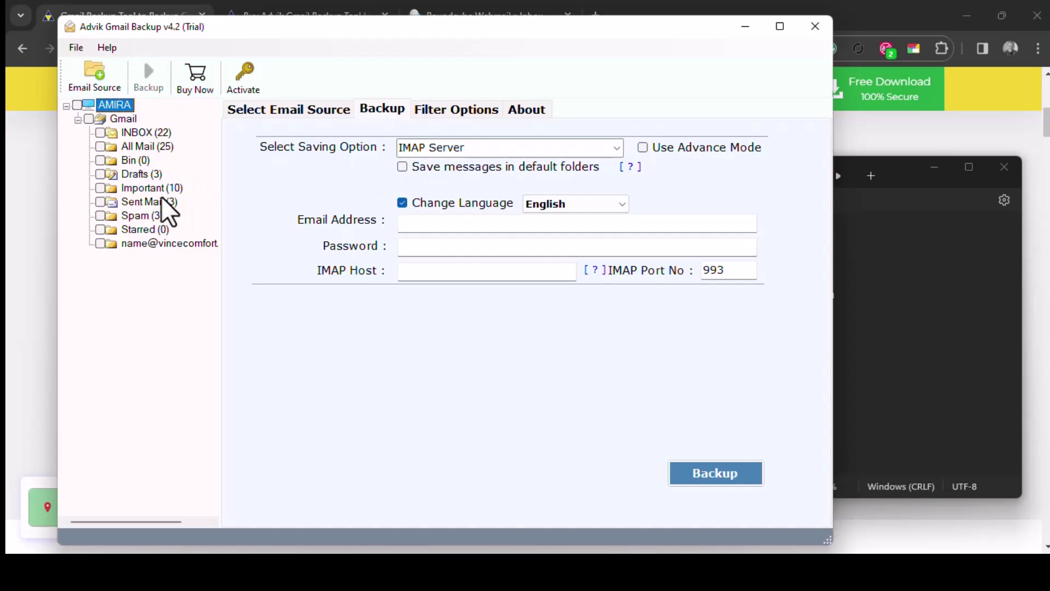
pyautogui.click(403, 167)
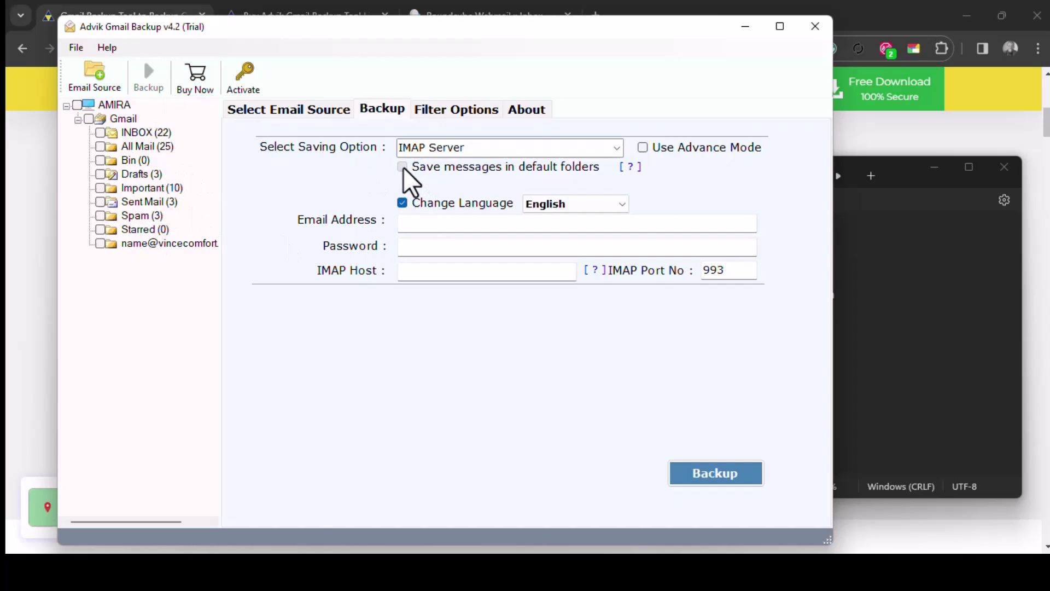
pyautogui.click(642, 148)
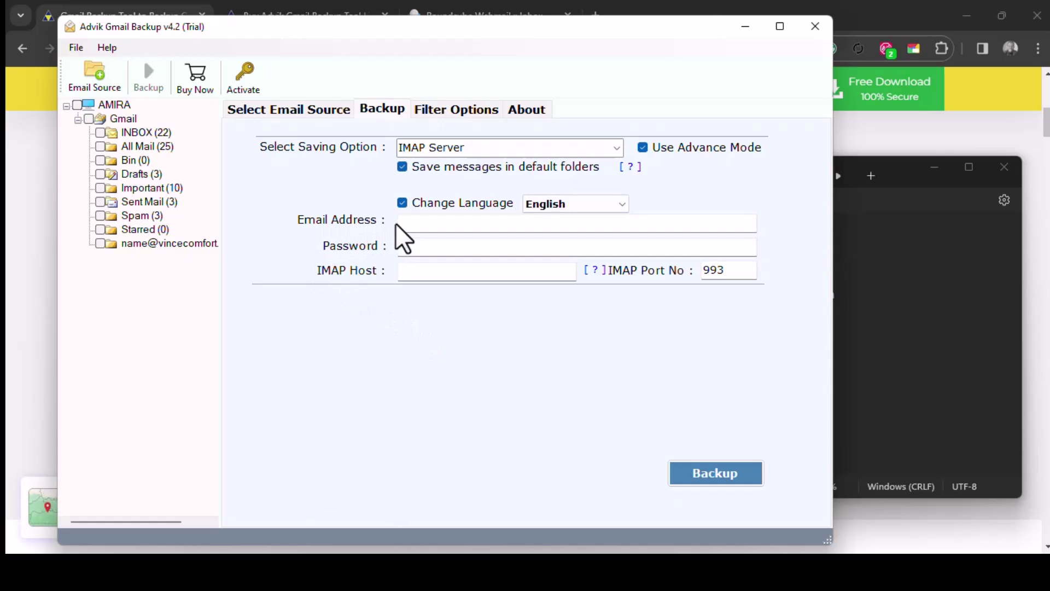
# Fill in the destination webmail address, its password, and the mail. IMAP host from the notes.
pyautogui.click(893, 244)
pyautogui.moveTo(719, 295); pyautogui.dragTo(838, 314)
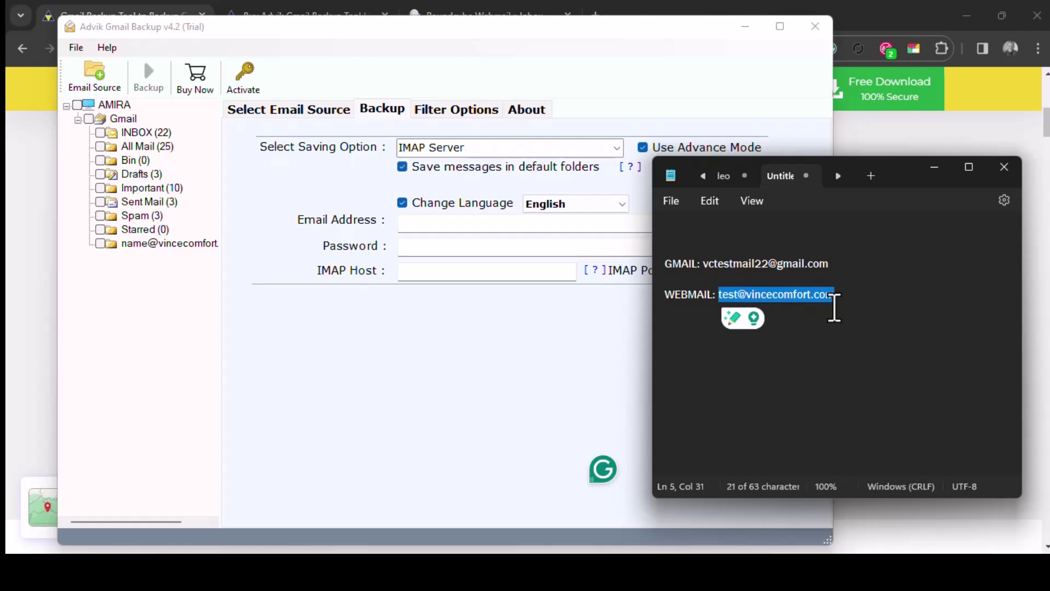
pyautogui.click(482, 224)
pyautogui.hotkey('ctrl', 'v')
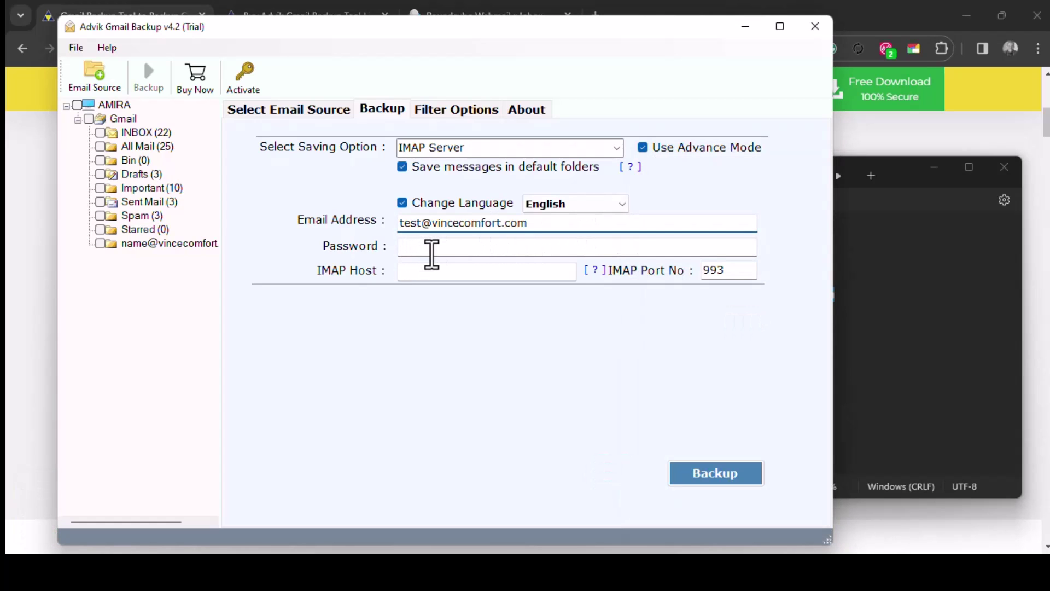
pyautogui.click(432, 255)
pyautogui.write('••••••••')
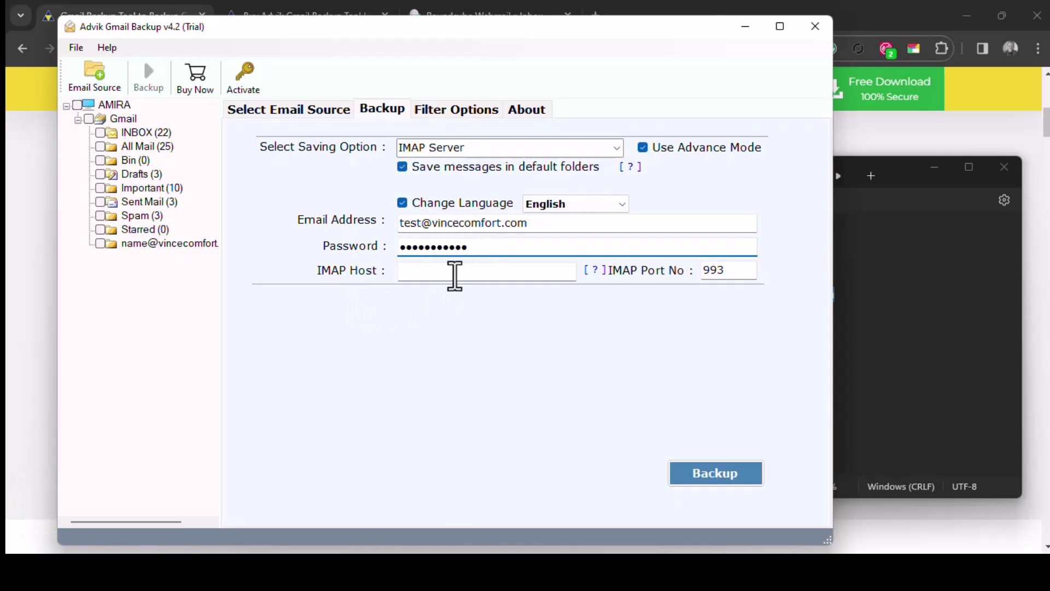
pyautogui.click(454, 273)
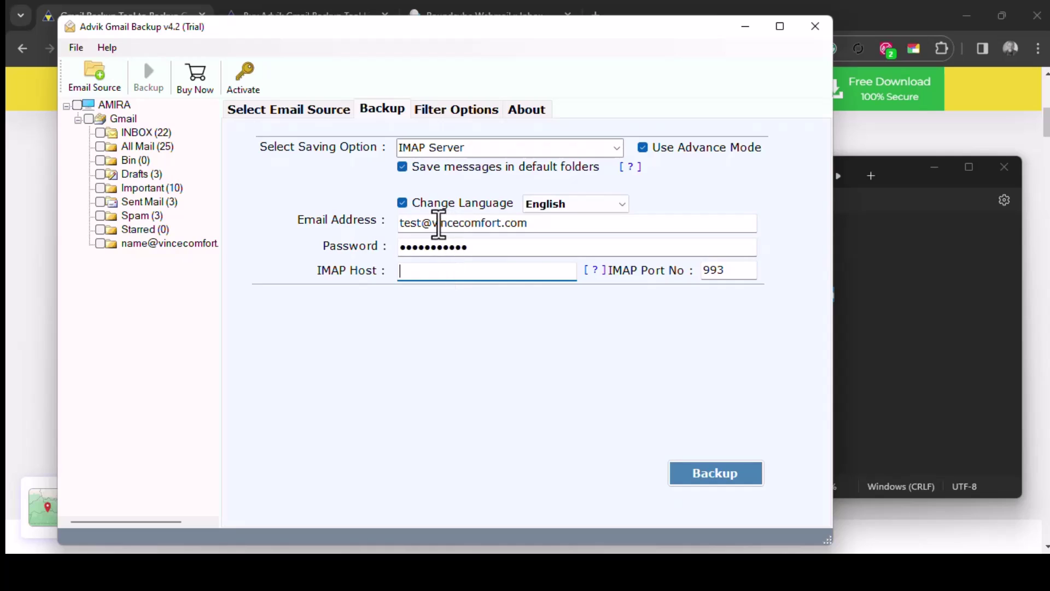
pyautogui.moveTo(432, 224); pyautogui.dragTo(571, 226)
pyautogui.click(492, 273)
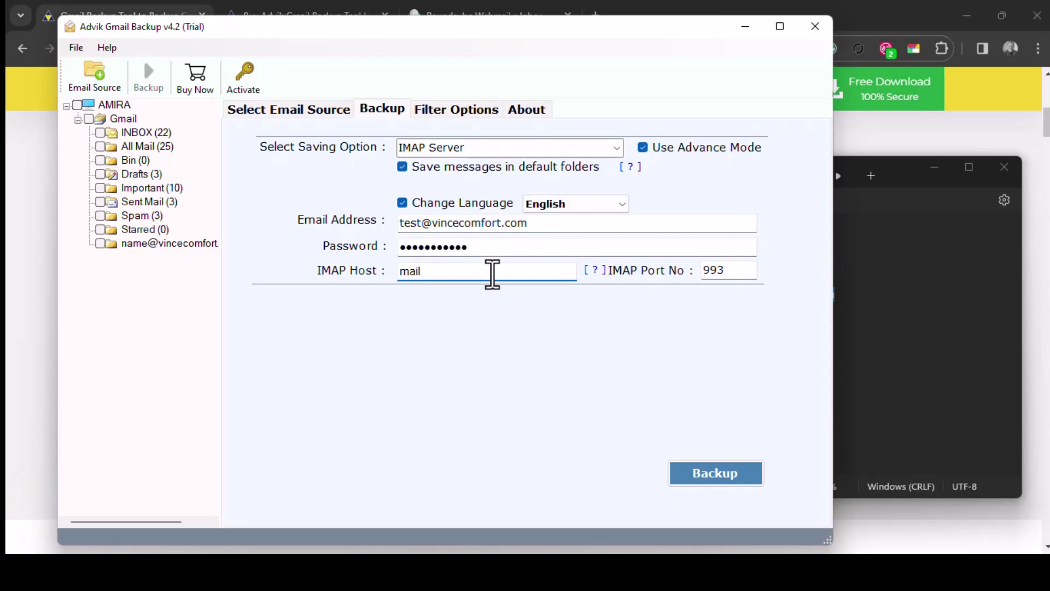
pyautogui.hotkey('ctrl', 'v')
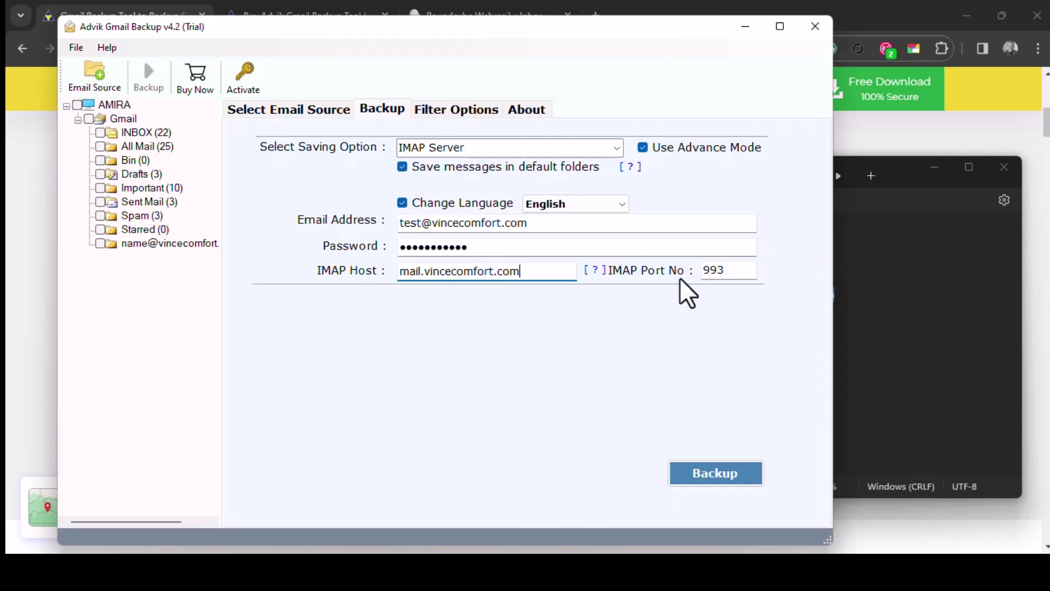
# After the select-folders warning, tick INBOX and the whole Gmail folder tree for backup.
pyautogui.click(721, 480)
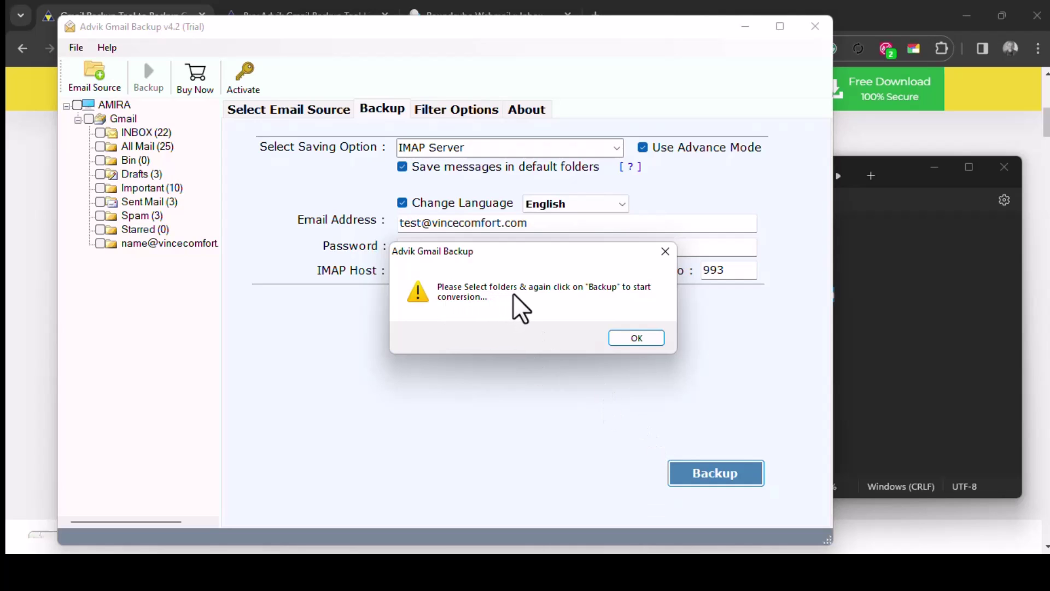
pyautogui.press('Return')
pyautogui.click(100, 133)
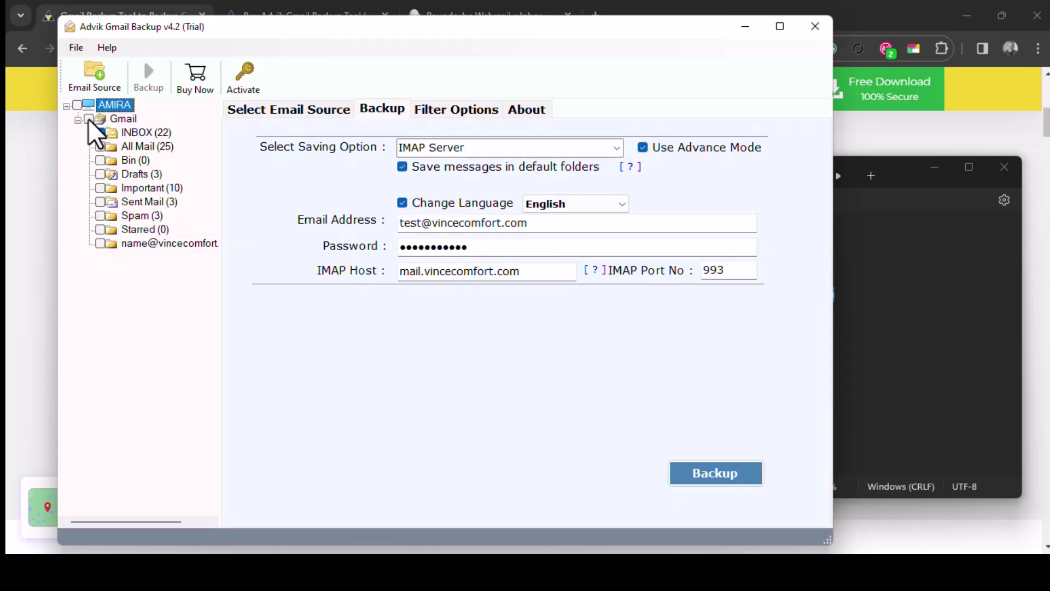
pyautogui.click(88, 119)
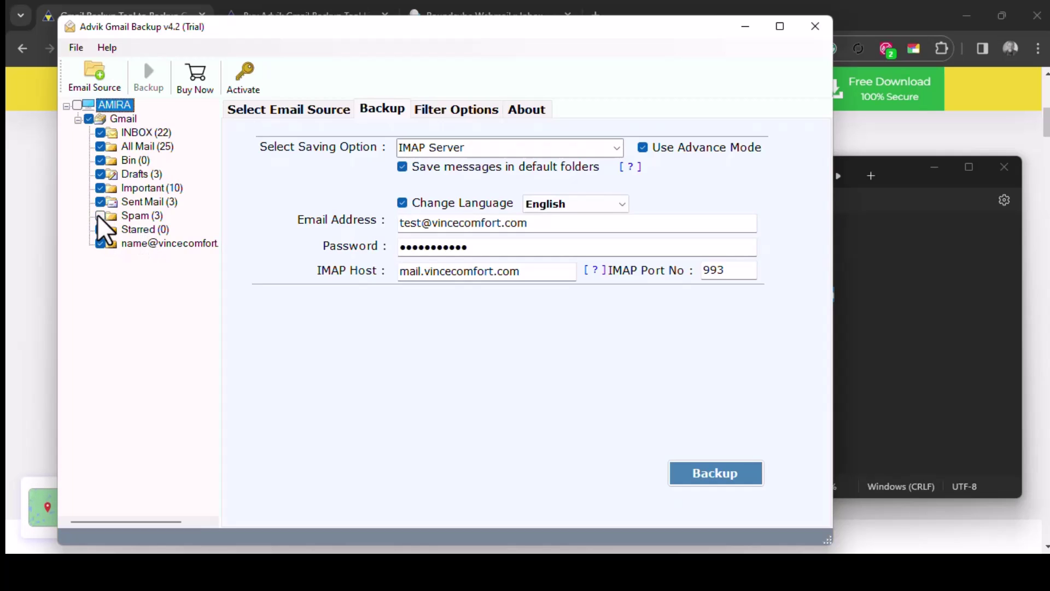
# Untick and re-tick Spam and Sent Mail so every folder ends up selected.
pyautogui.click(100, 210)
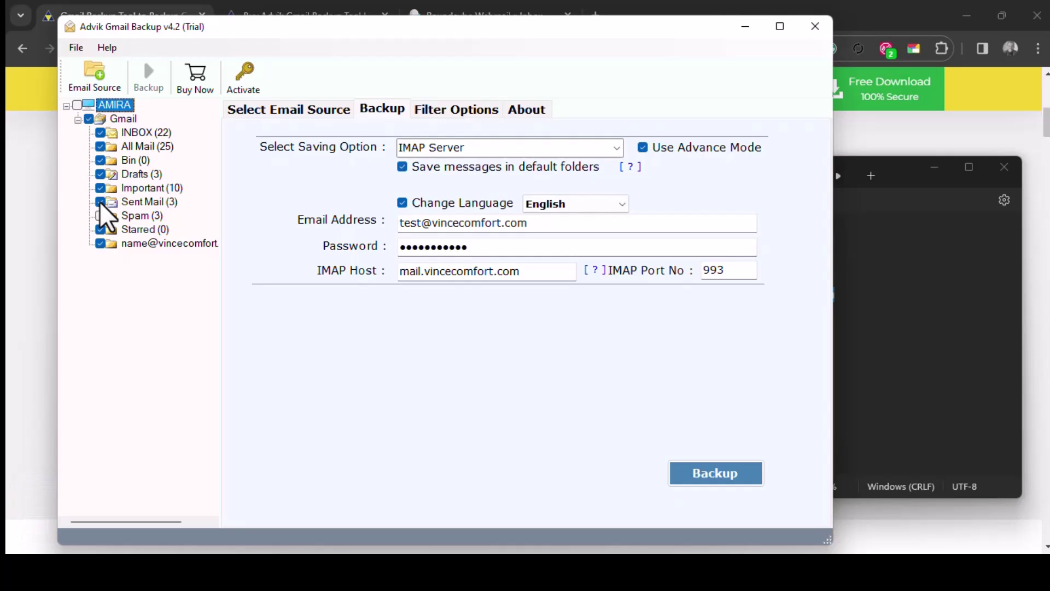
pyautogui.click(101, 203)
pyautogui.click(101, 202)
pyautogui.click(108, 217)
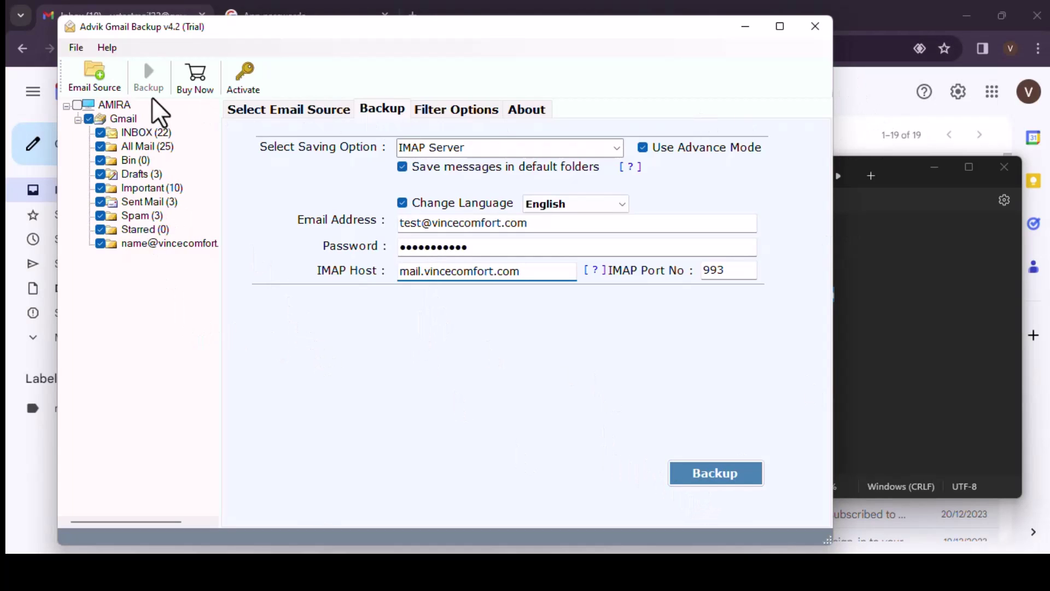
# Open Gmail's full settings on the Forwarding and POP/IMAP page.
pyautogui.click(887, 110)
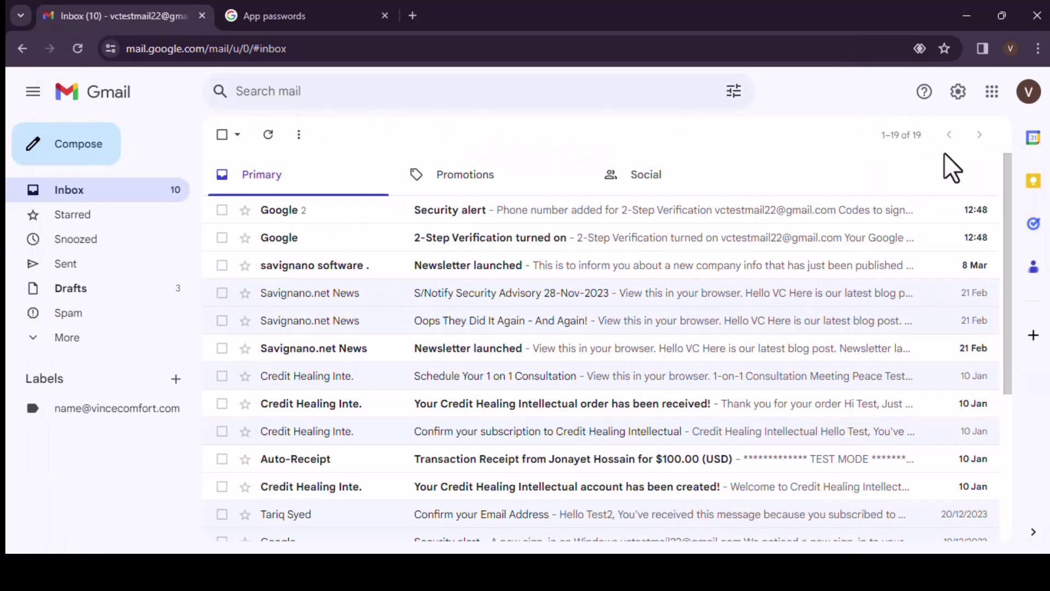
pyautogui.click(964, 93)
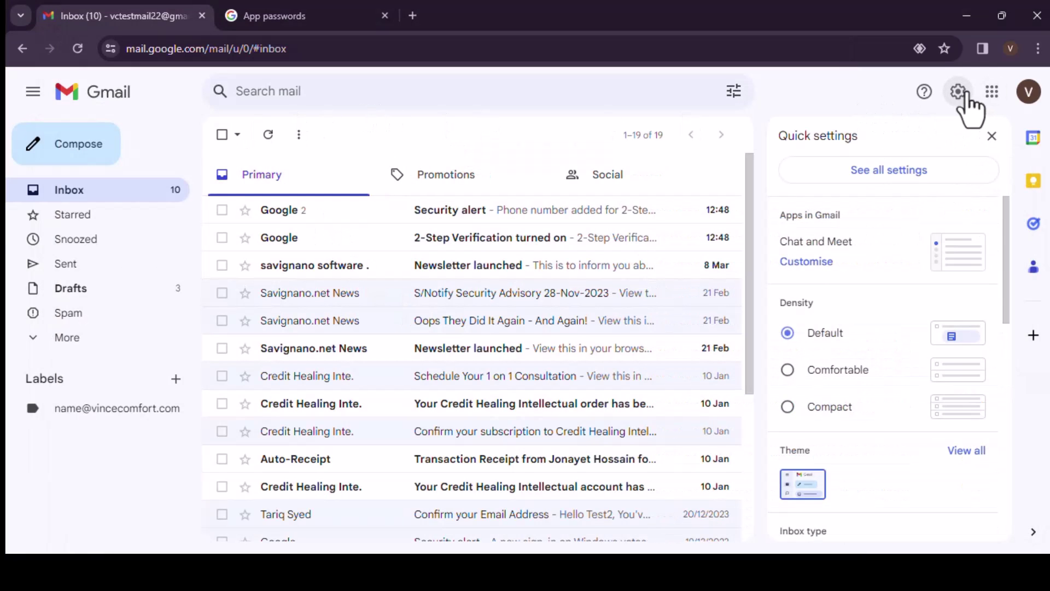
pyautogui.click(876, 170)
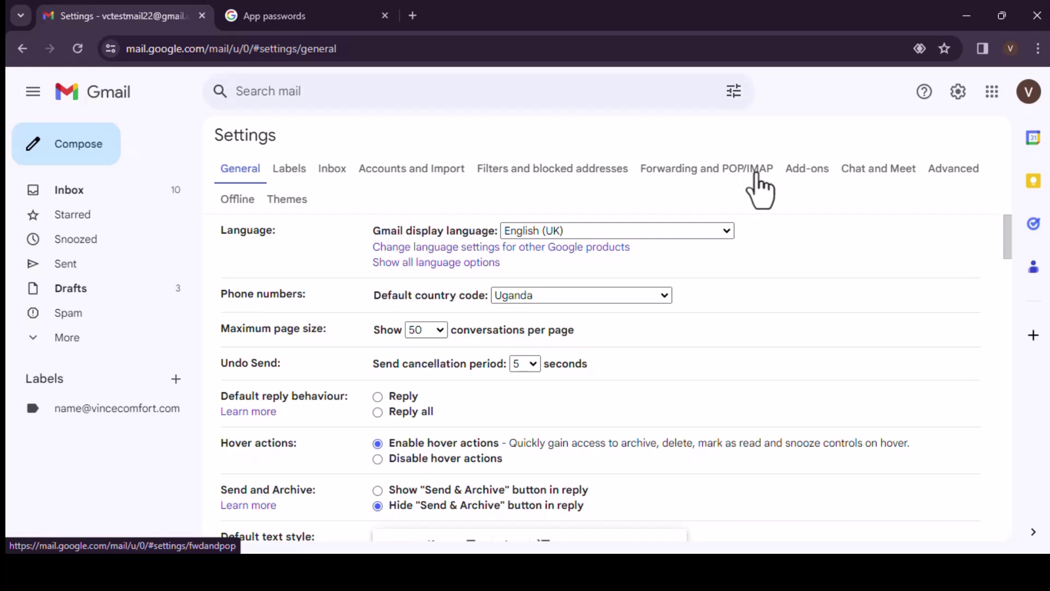
pyautogui.click(751, 170)
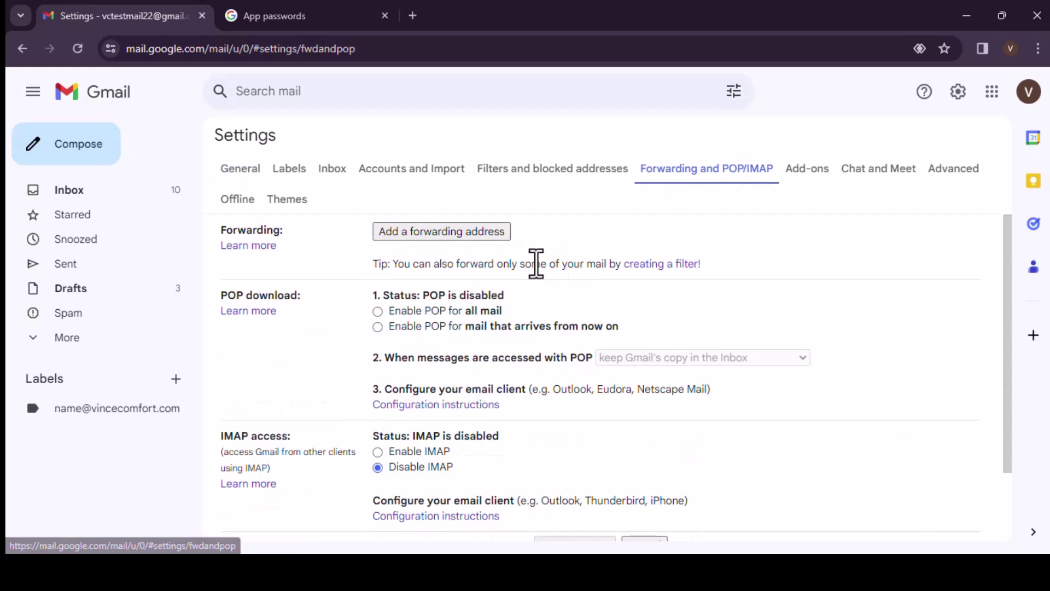
# Choose Enable IMAP and Auto-Expunge on, then save the changes.
pyautogui.scroll(-1, 495, 284)
pyautogui.scroll(-2, 490, 275)
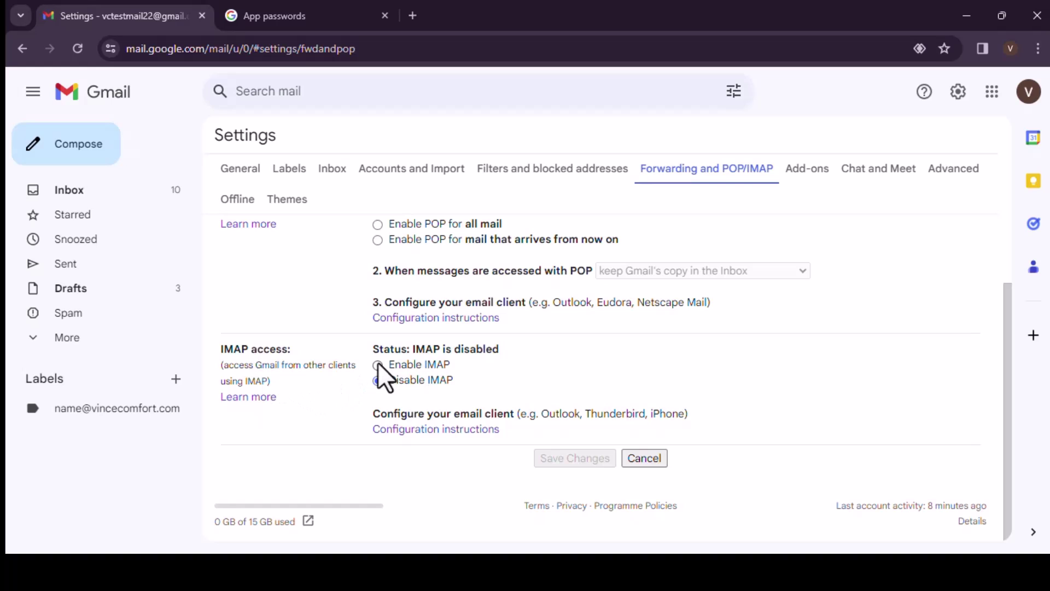
pyautogui.click(377, 365)
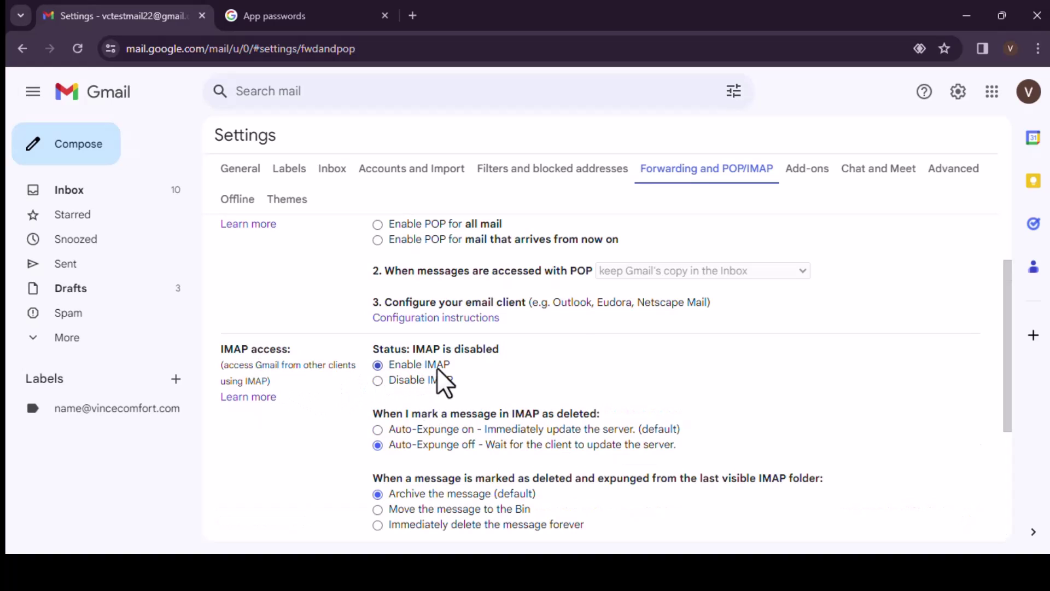
pyautogui.scroll(-2, 580, 344)
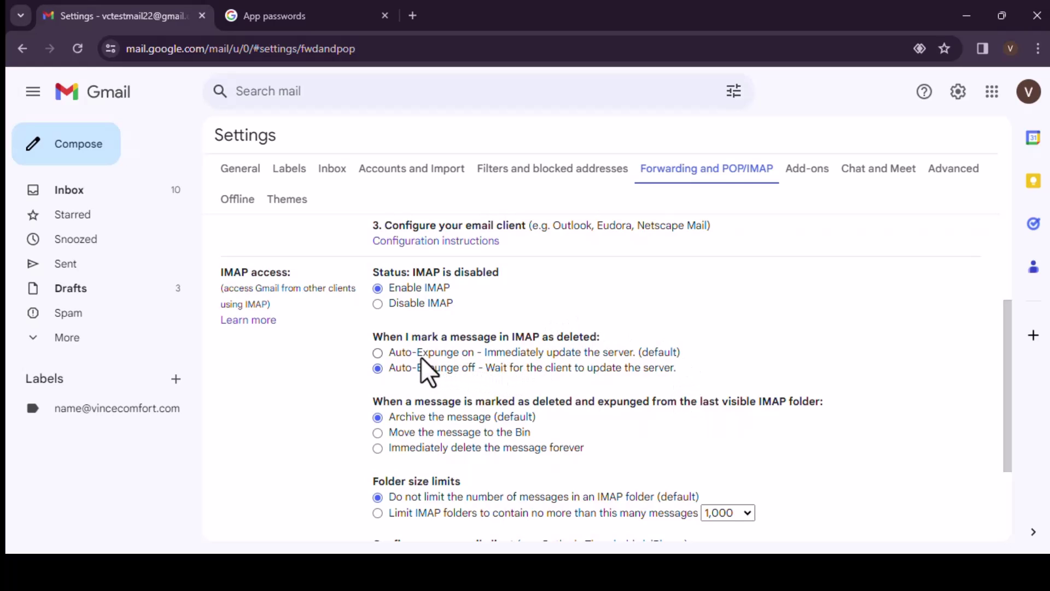
pyautogui.click(377, 353)
pyautogui.scroll(-2, 328, 372)
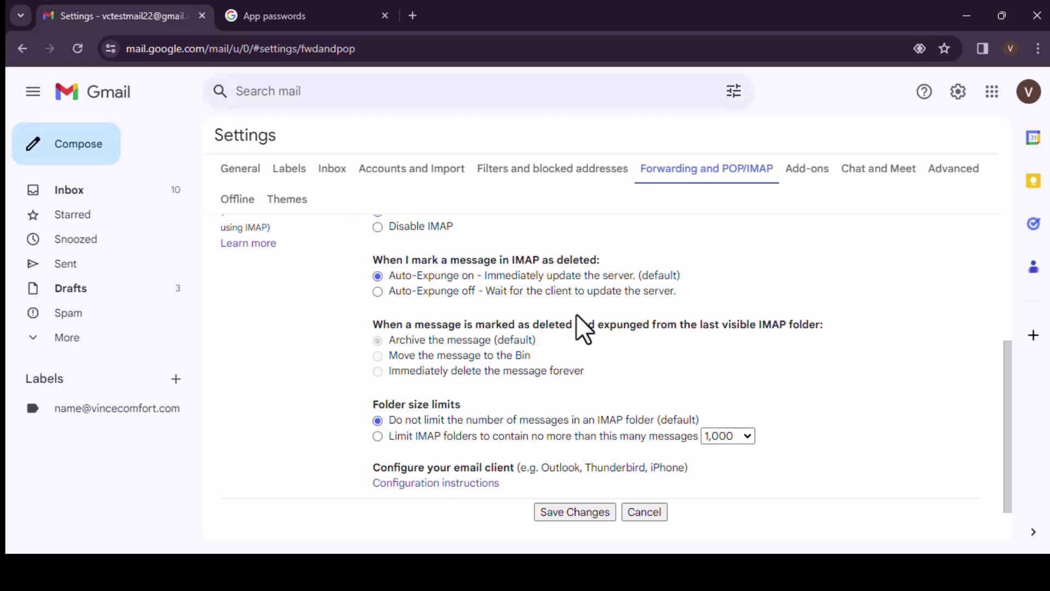
pyautogui.scroll(2, 447, 320)
pyautogui.scroll(-3, 520, 400)
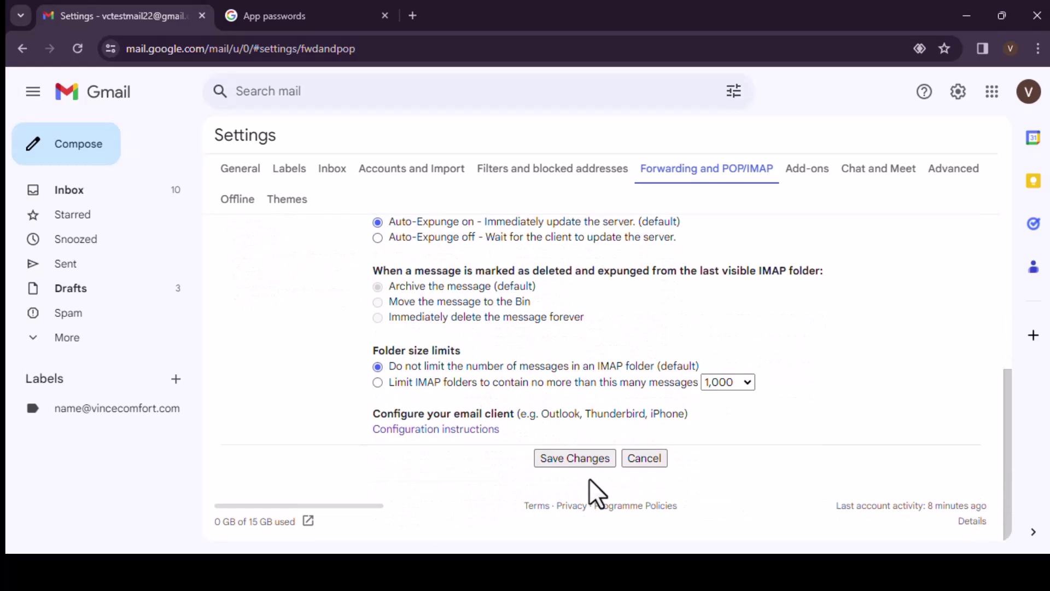
pyautogui.click(570, 457)
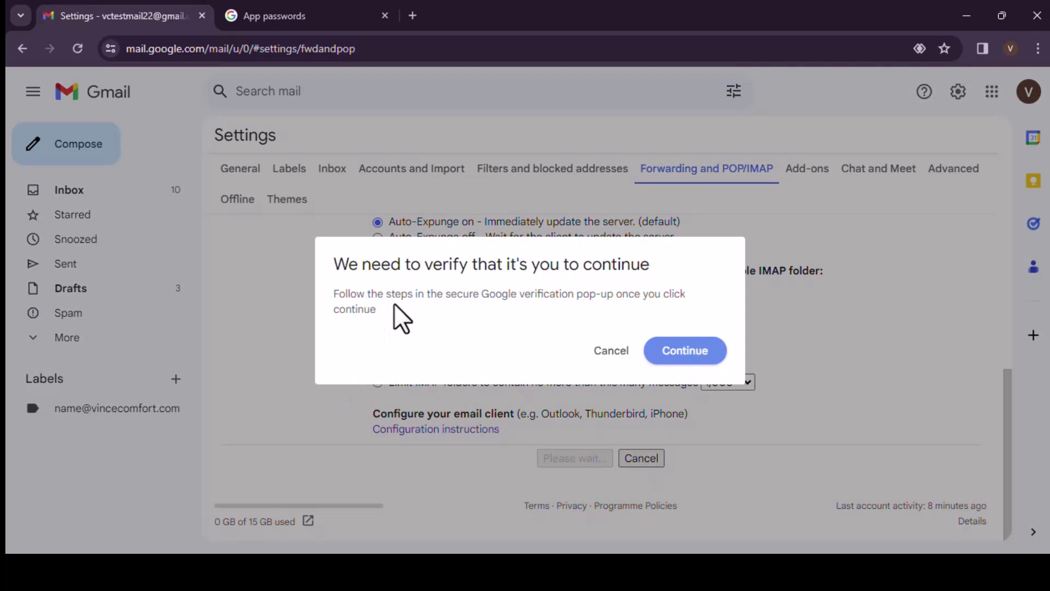
# Verify identity by entering the account's phone number and the verification code texted to it.
pyautogui.click(676, 351)
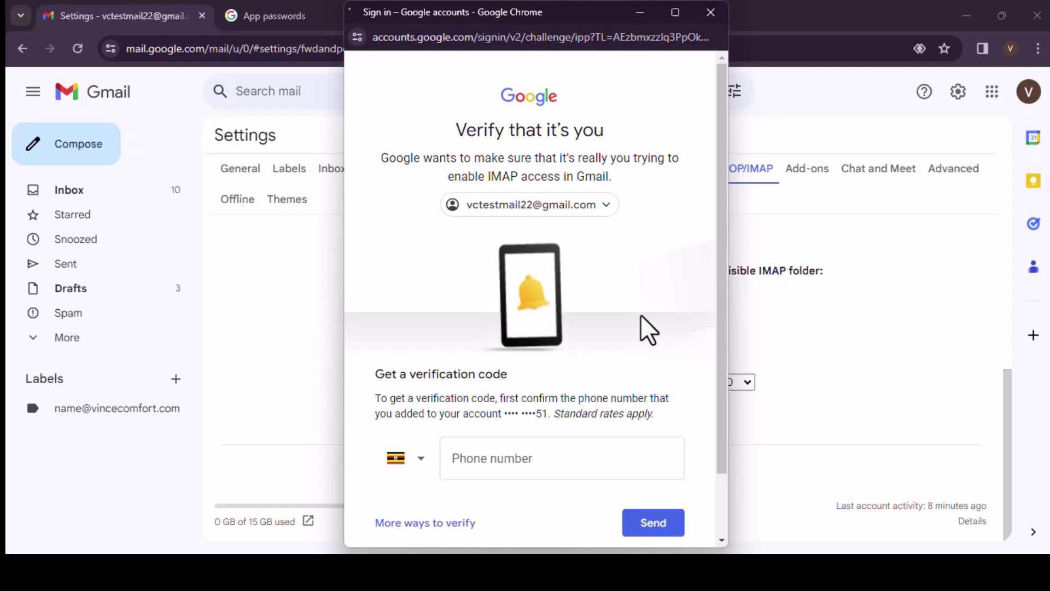
pyautogui.click(567, 446)
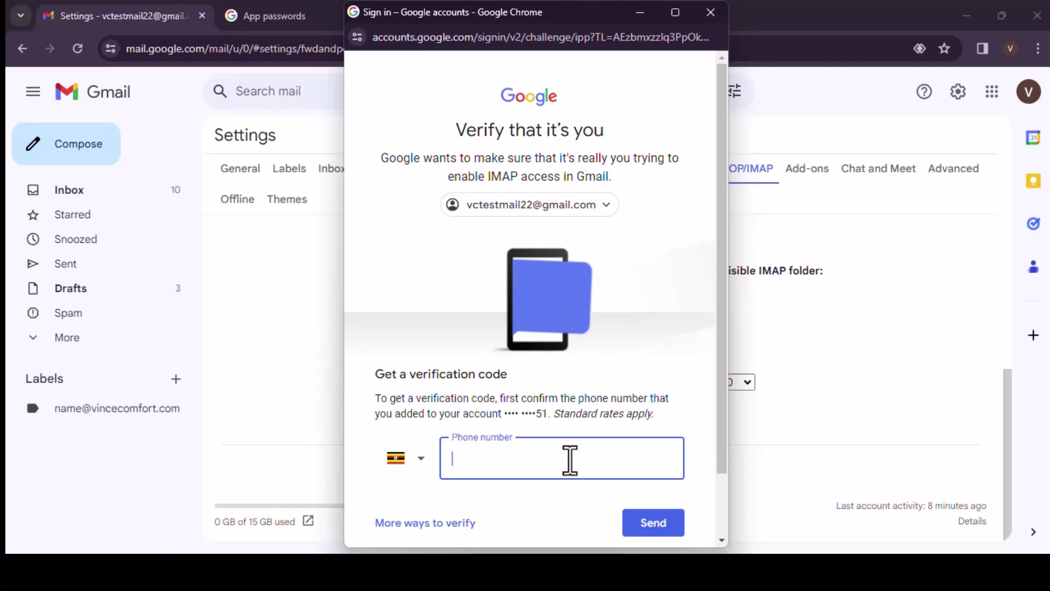
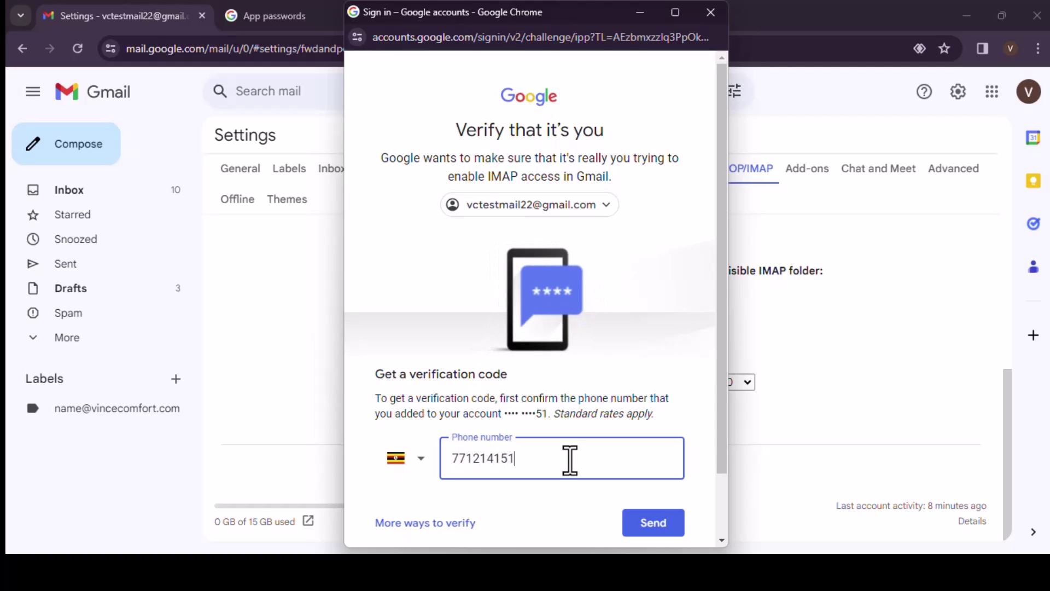
pyautogui.scroll(-1, 582, 453)
pyautogui.click(650, 448)
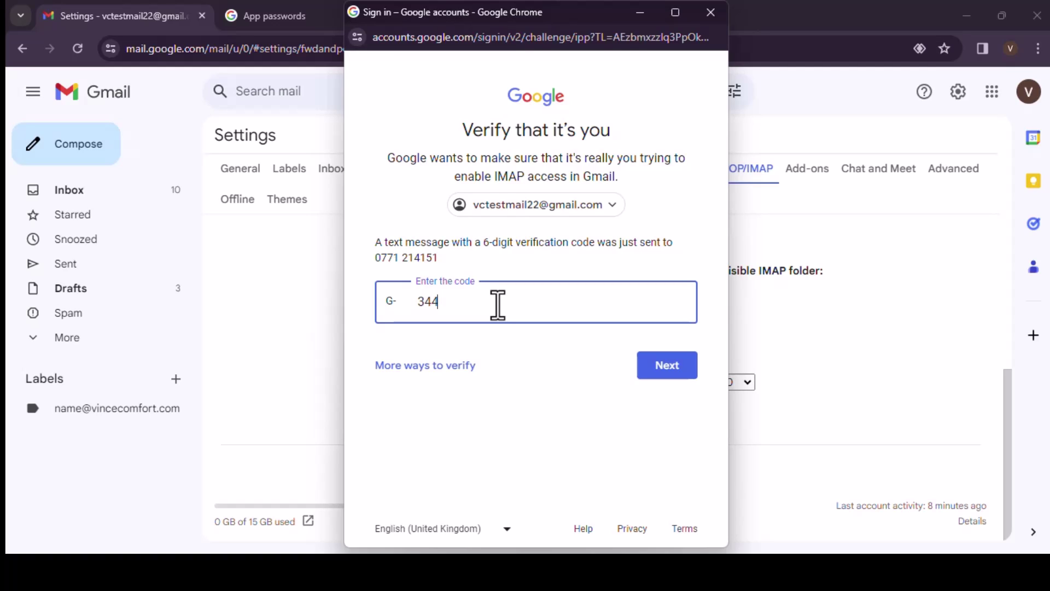
pyautogui.click(664, 363)
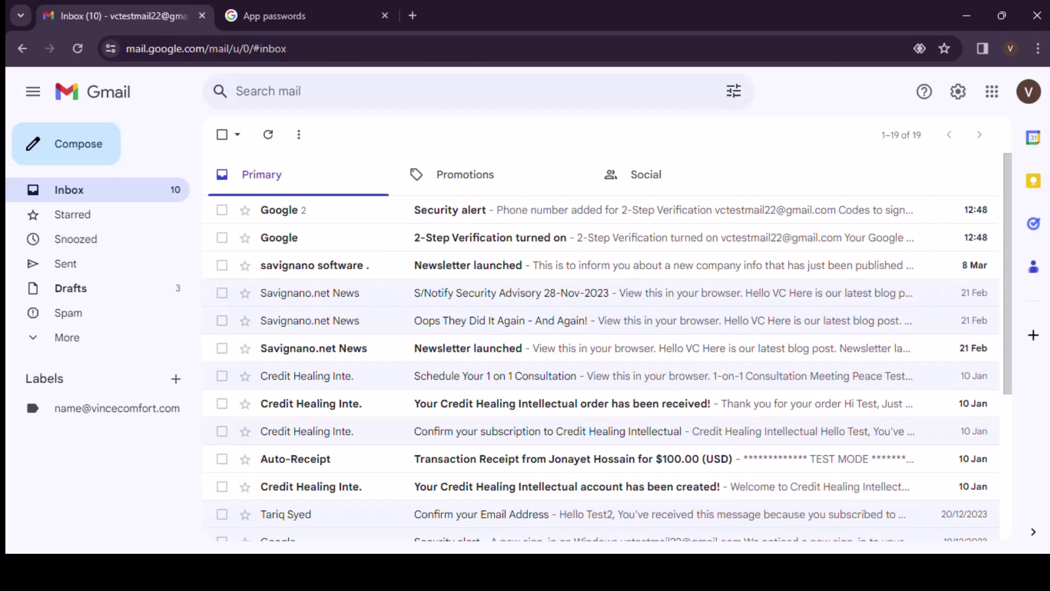
# Back in Advik Gmail Backup, run the Gmail backup to the IMAP server.
pyautogui.hotkey('alt', 'Tab')
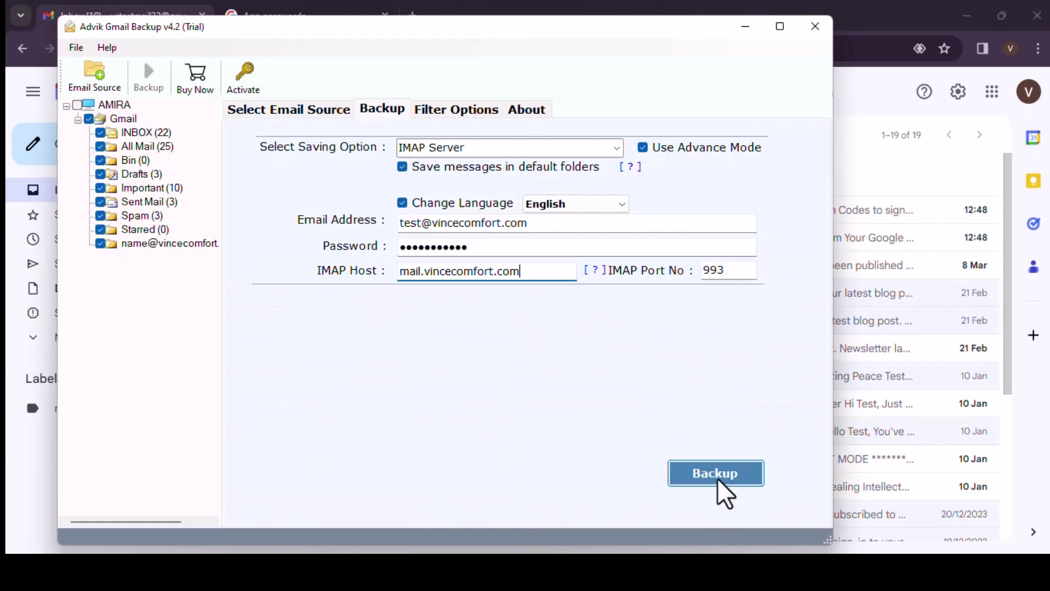
pyautogui.click(718, 482)
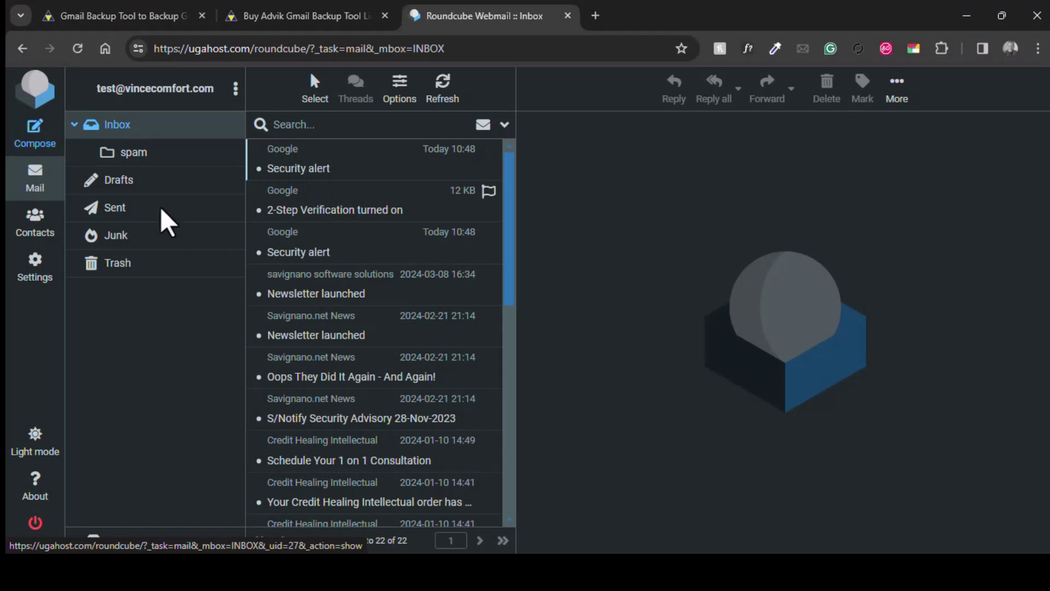
# Browse Roundcube's imported Inbox and compare its Drafts with Gmail's 3 drafts.
pyautogui.scroll(-2, 361, 274)
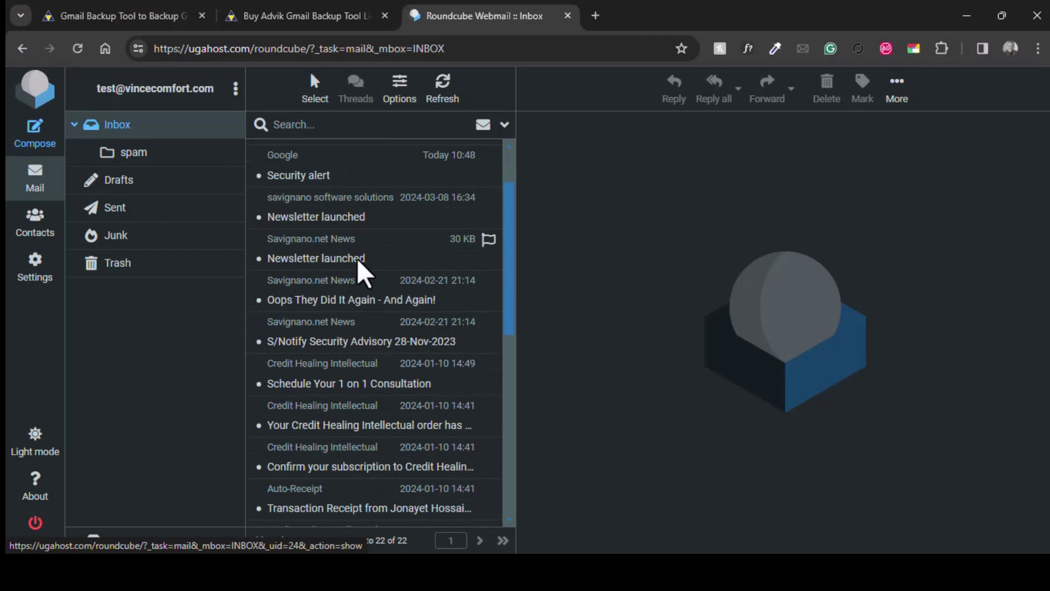
pyautogui.scroll(-5, 359, 429)
pyautogui.scroll(7, 333, 269)
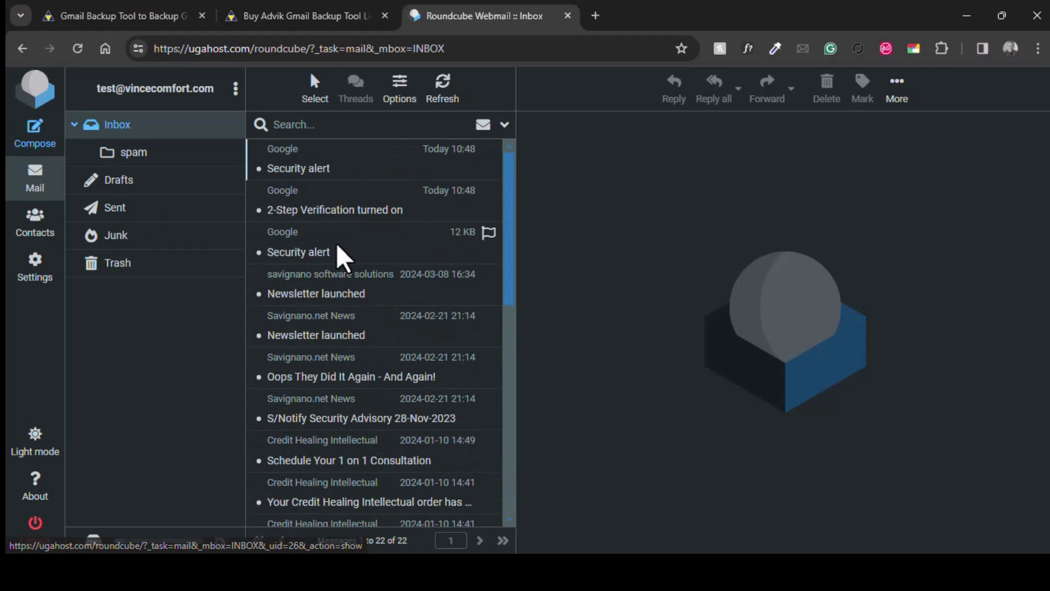
pyautogui.click(141, 189)
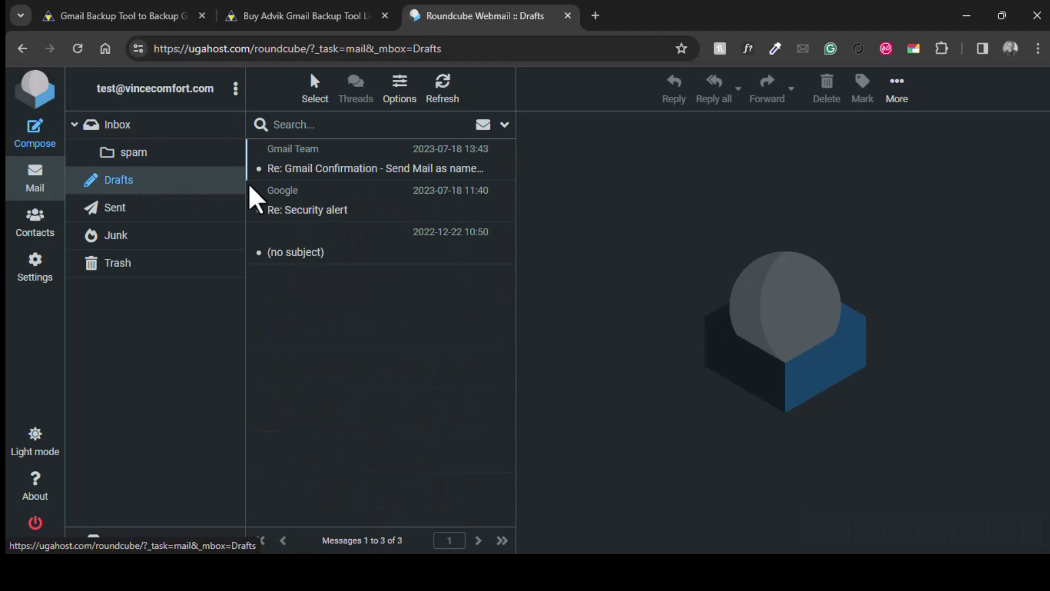
pyautogui.moveTo(815, 539)
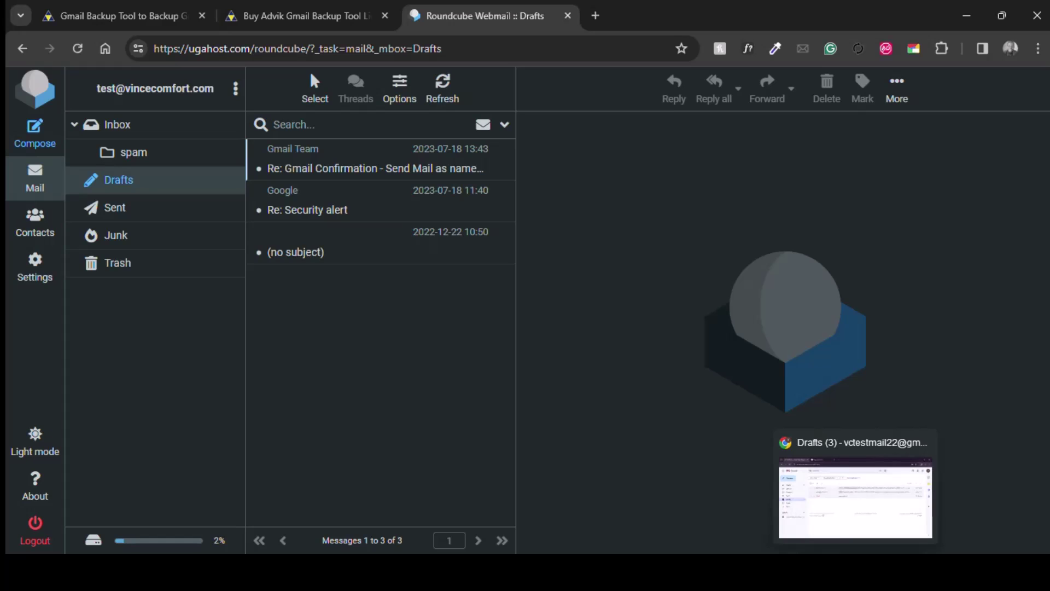
pyautogui.click(842, 506)
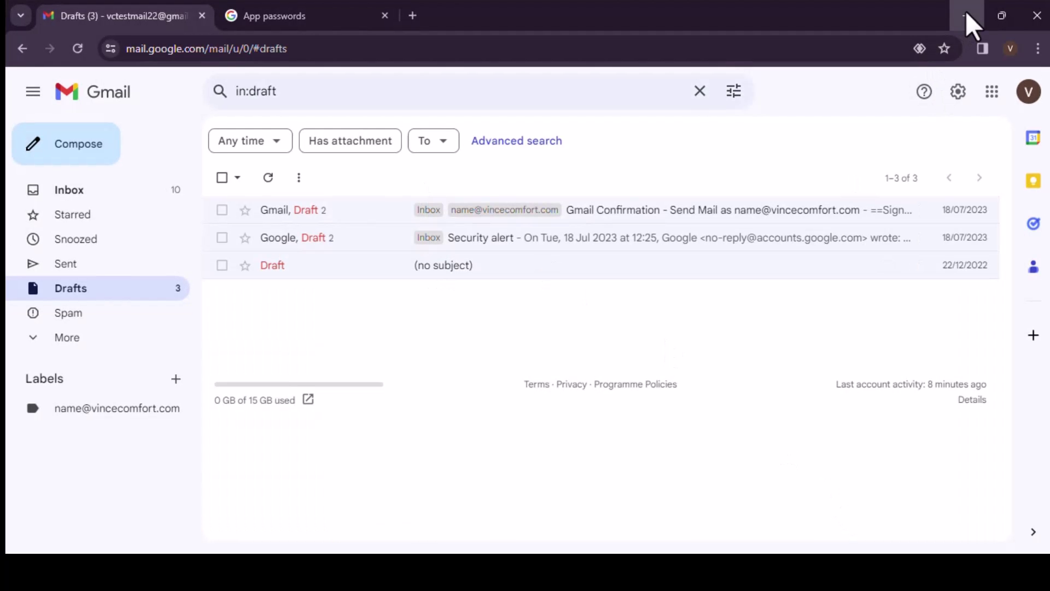
pyautogui.click(971, 24)
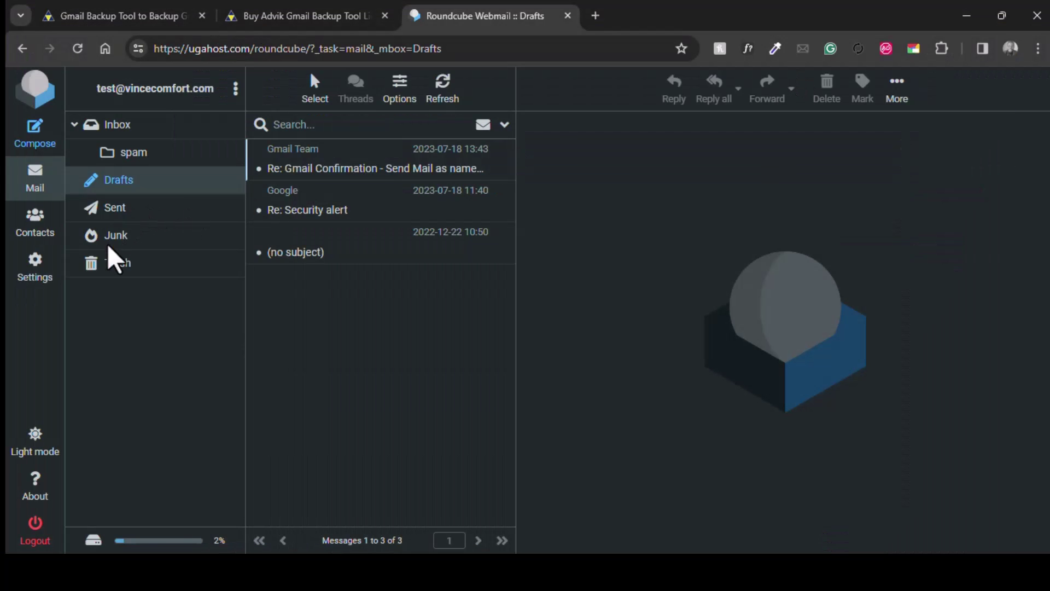
# Compare Roundcube's Sent folder with Gmail's sent messages, ending on Roundcube's Sent view.
pyautogui.click(118, 214)
pyautogui.moveTo(788, 572)
pyautogui.hotkey('alt', 'Tab')
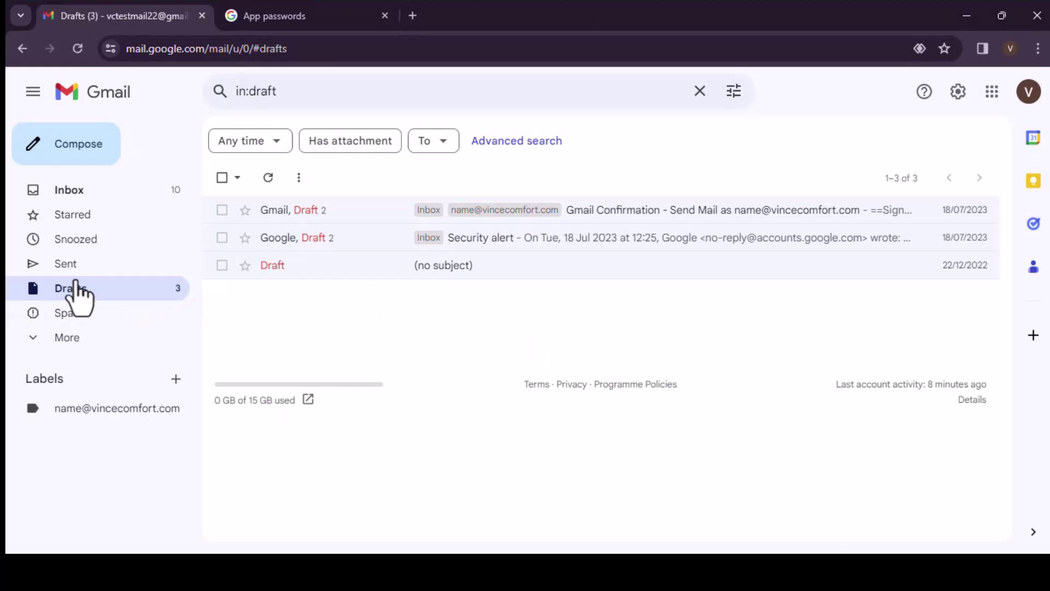
pyautogui.click(71, 264)
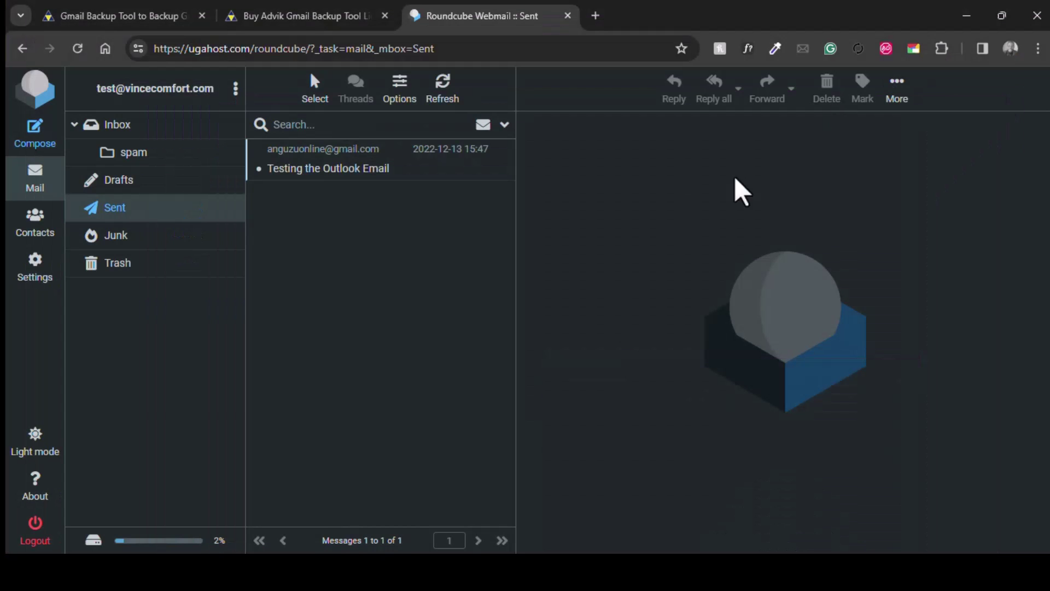
pyautogui.click(967, 16)
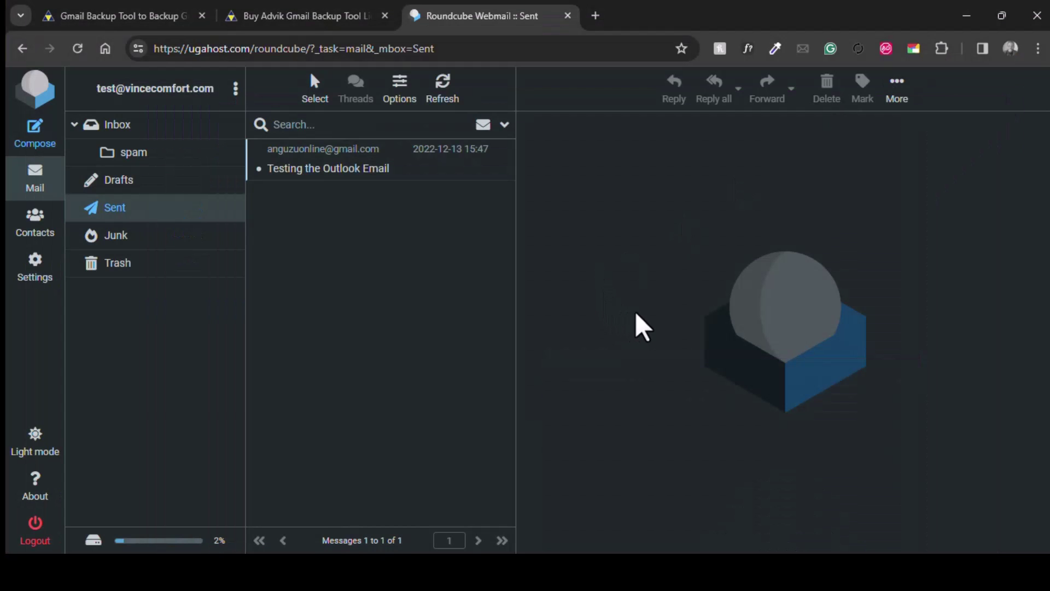